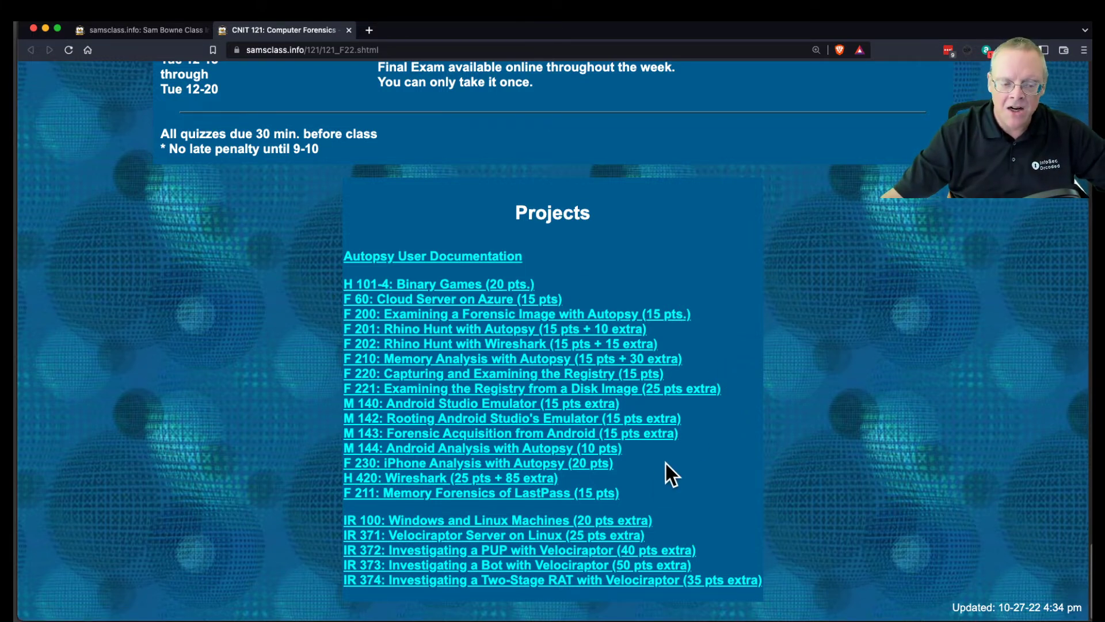
Open the IR 100: Windows and Linux Machines link in a new tab and switch to it.
{"action": "right_click", "coordinate": [622, 518]}
{"action": "left_click", "coordinate": [671, 396]}
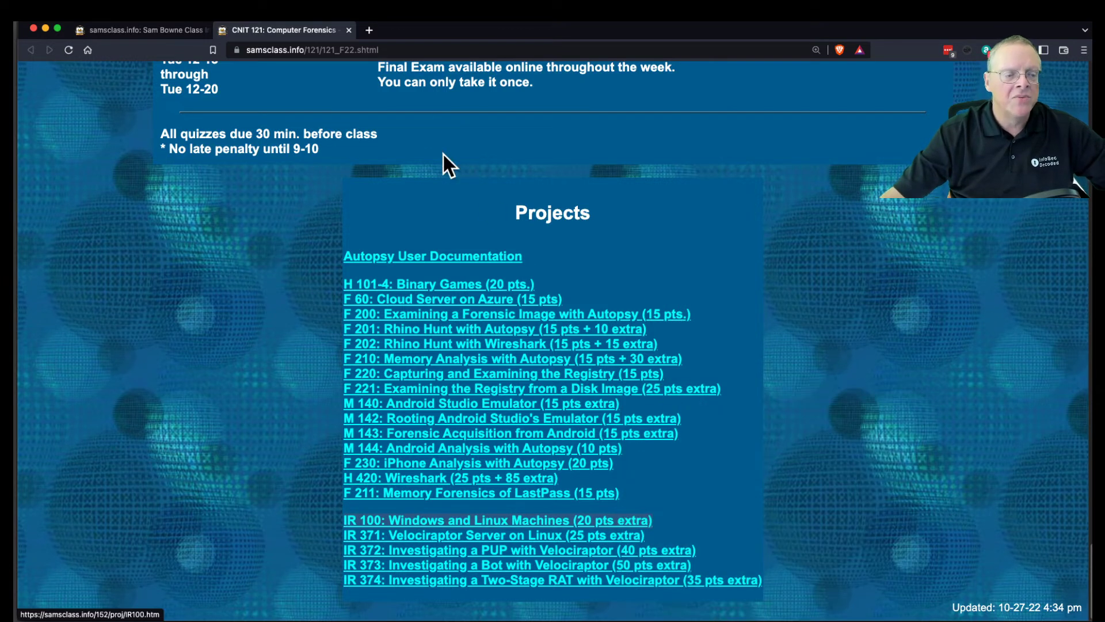
{"action": "left_click", "coordinate": [429, 31]}
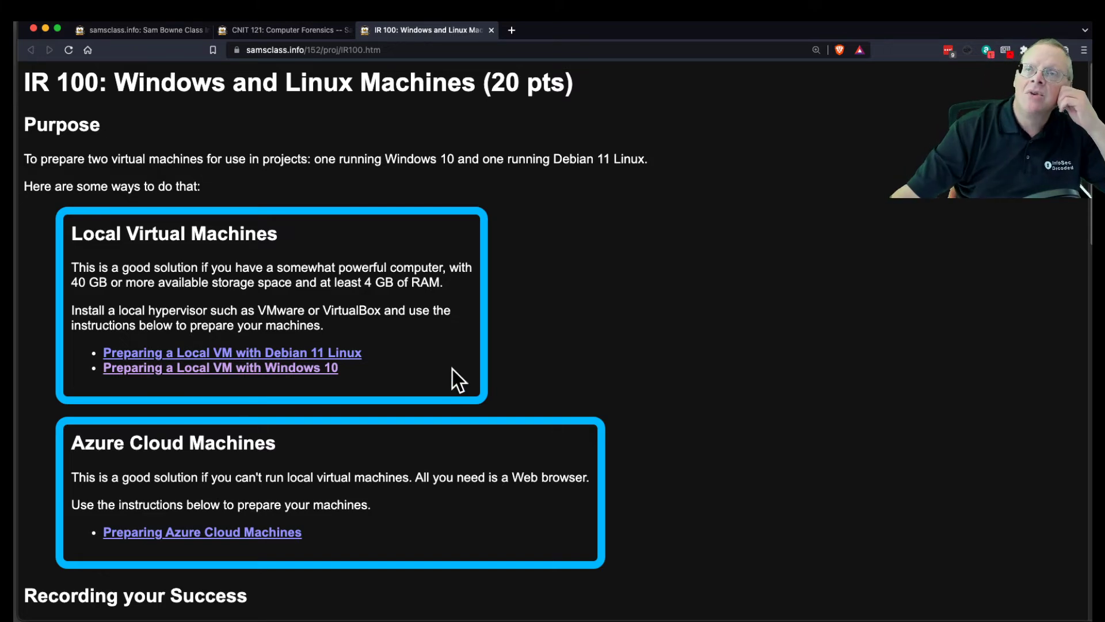
View the Debian 11 local VM instructions, then close both the IR 100 and Debian VM tabs.
{"action": "left_click", "coordinate": [344, 354]}
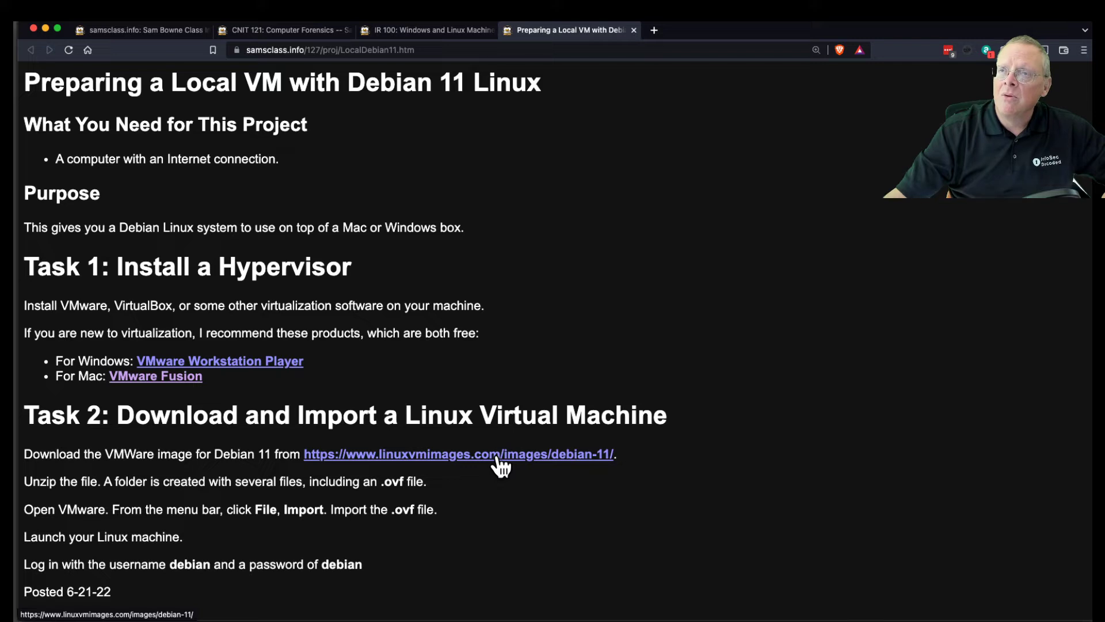
{"action": "left_click", "coordinate": [451, 29]}
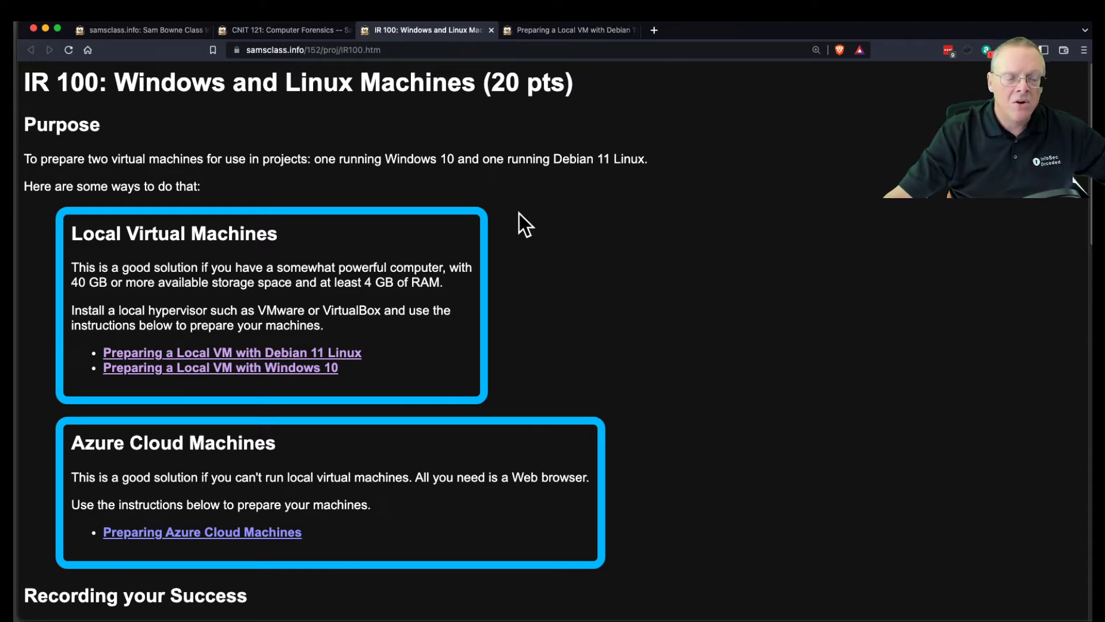
{"action": "left_click", "coordinate": [492, 33]}
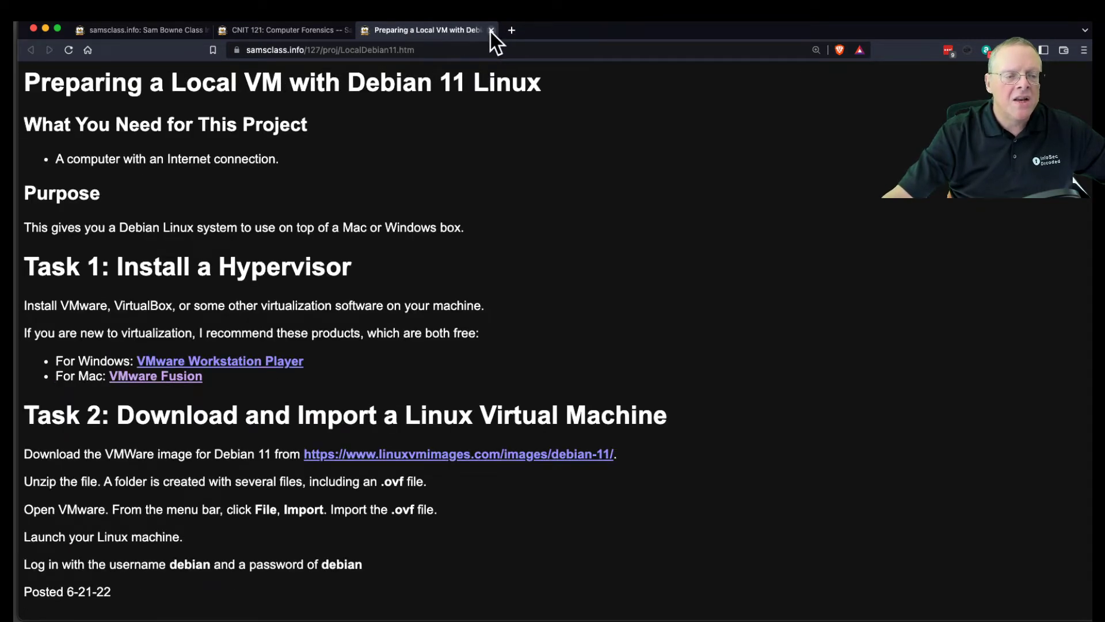
{"action": "left_click", "coordinate": [492, 31]}
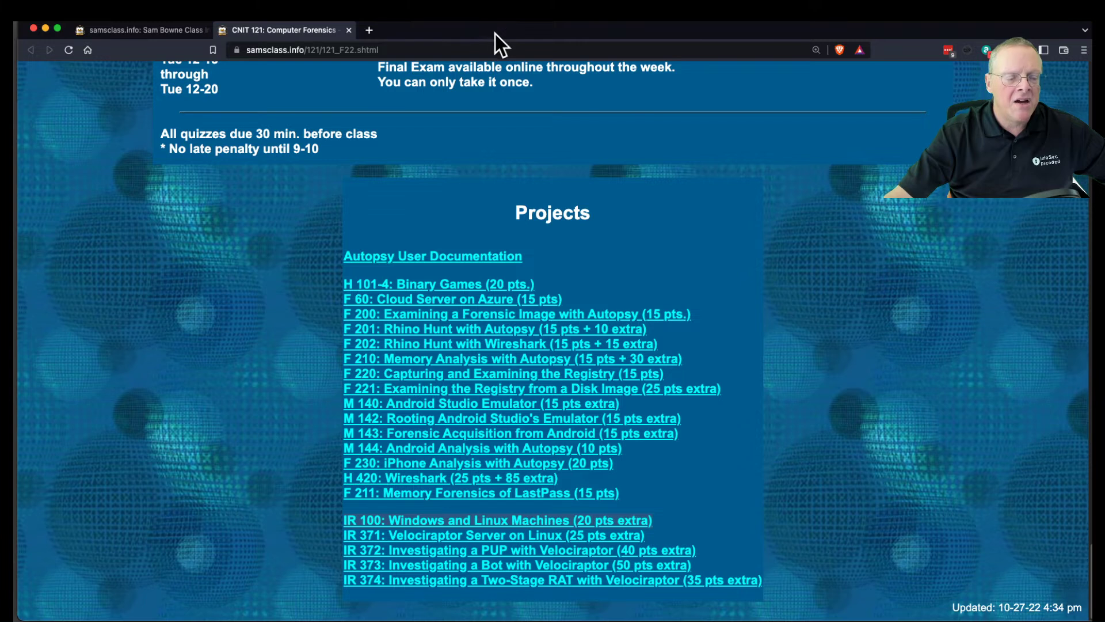
Open the IR 371: Velociraptor Server on Linux page, then bring the Deb11_127 VM console onscreen.
{"action": "left_click", "coordinate": [596, 535]}
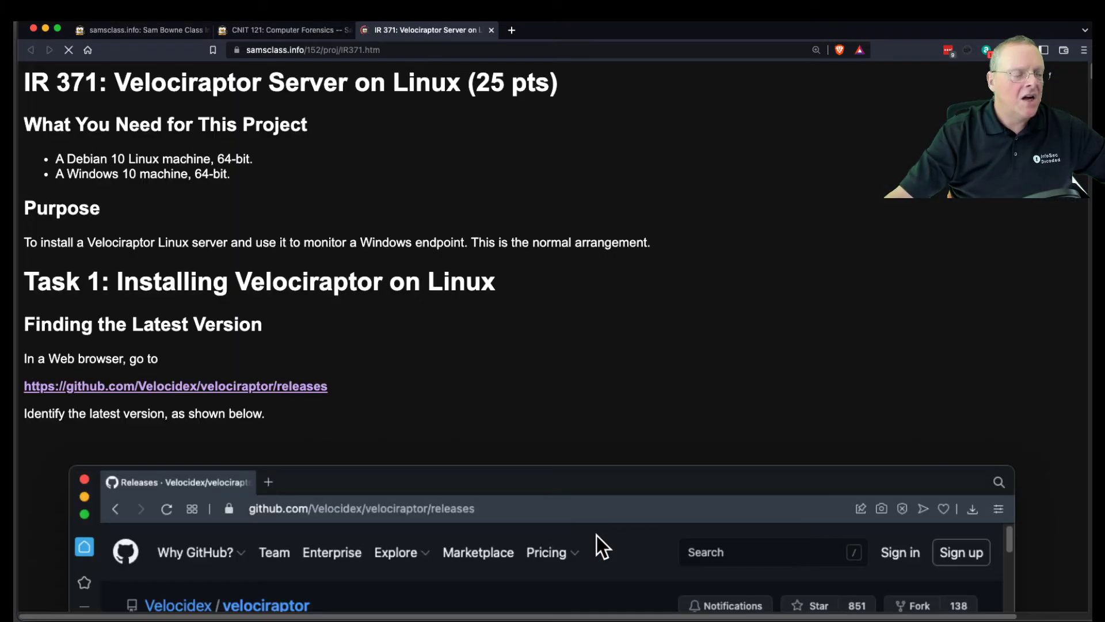
{"action": "mouse_move", "coordinate": [696, 617]}
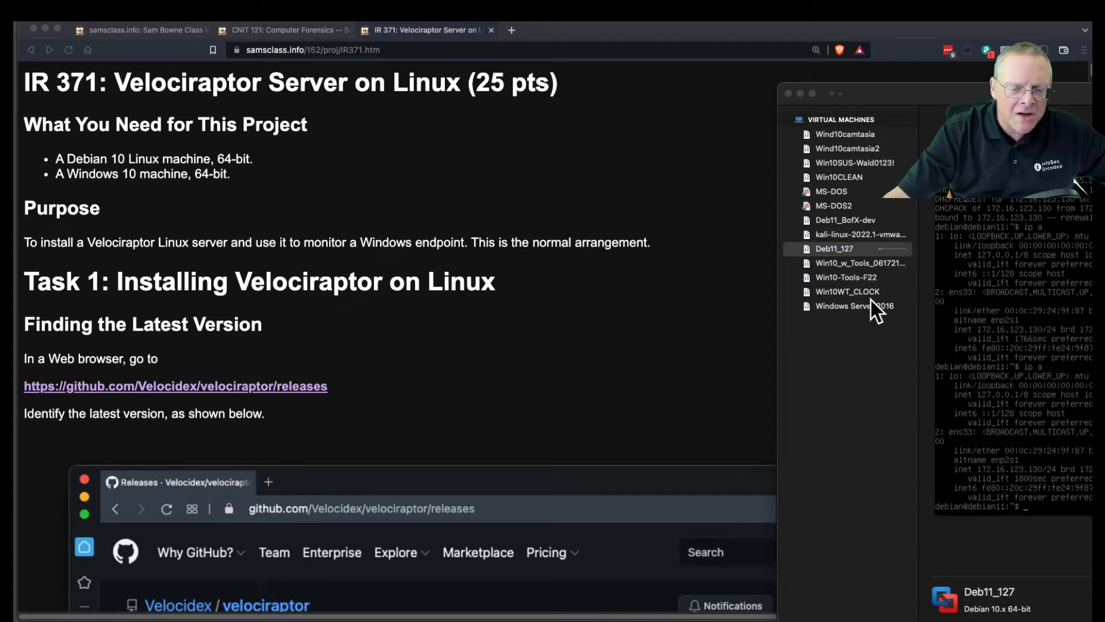
{"action": "left_click", "coordinate": [868, 275]}
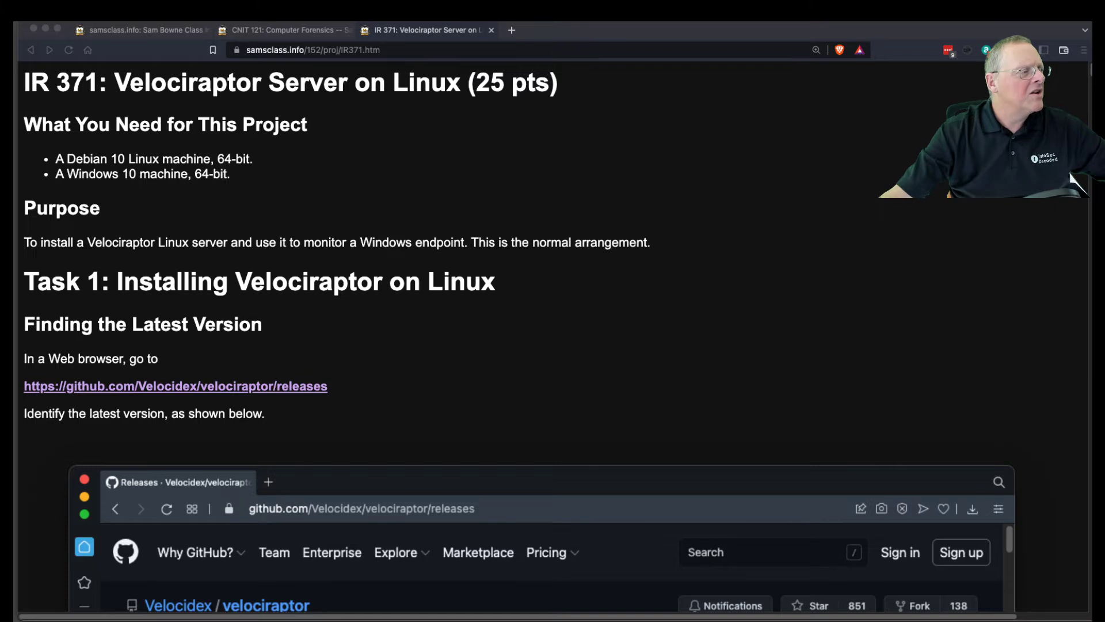
{"action": "left_click_drag", "start_coordinate": [18, 118], "coordinate": [167, 101]}
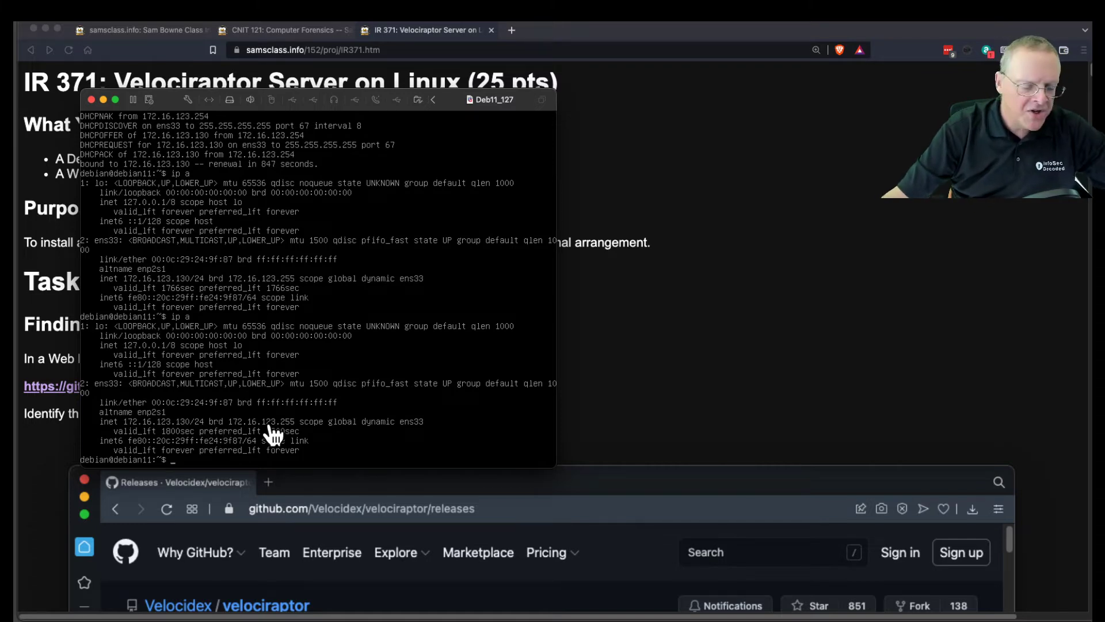
Return to the browser and launch a new host Terminal window from the Dock.
{"action": "key", "text": "super+Tab"}
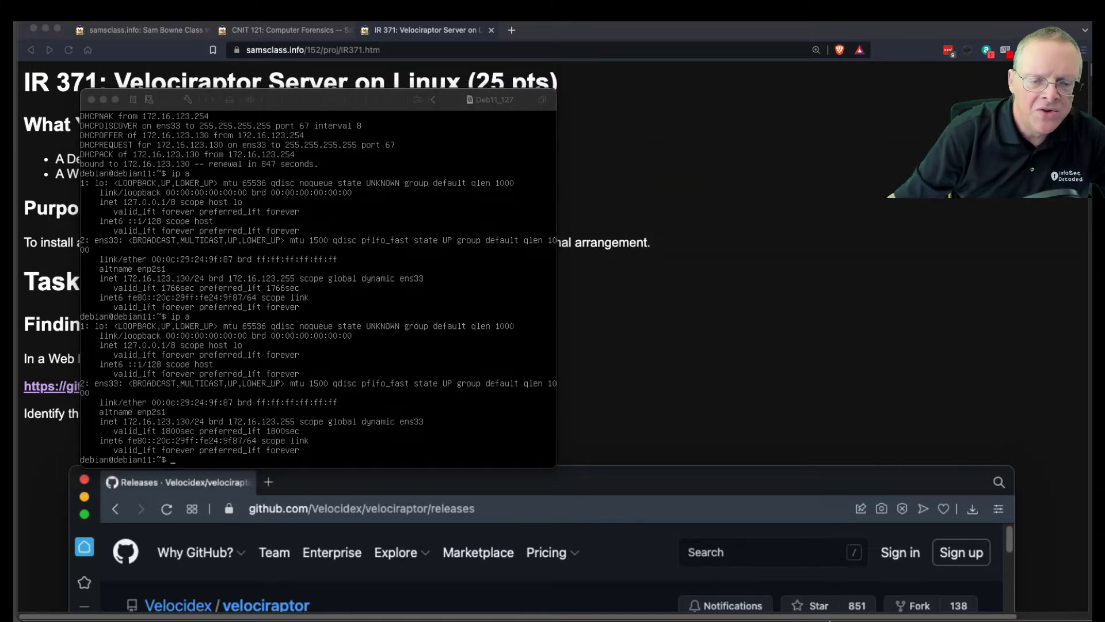
{"action": "mouse_move", "coordinate": [829, 620]}
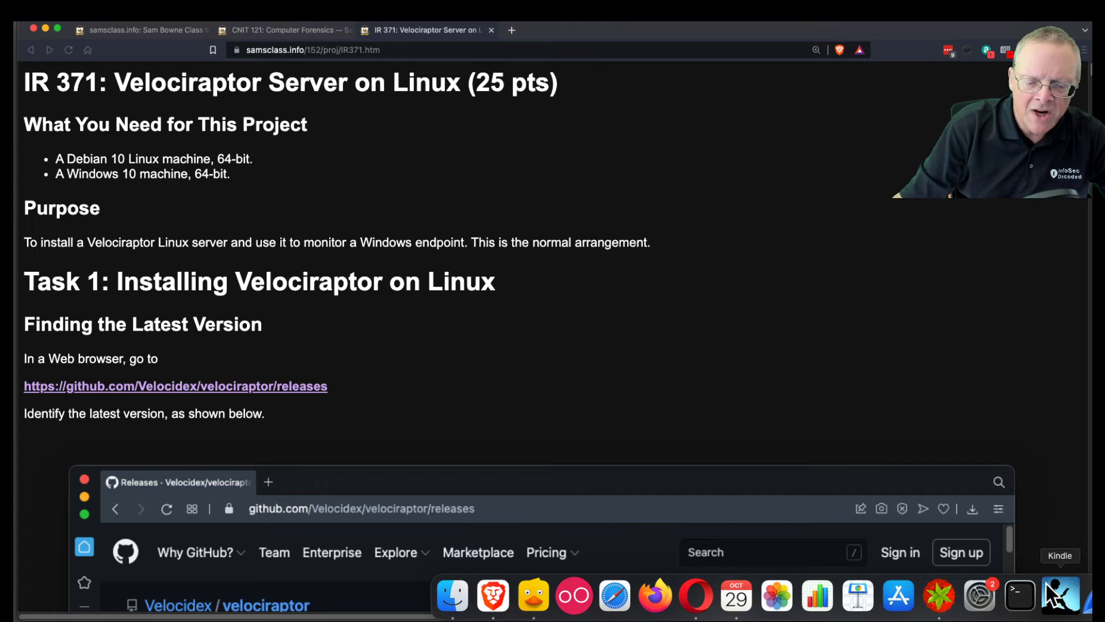
{"action": "left_click", "coordinate": [1025, 588]}
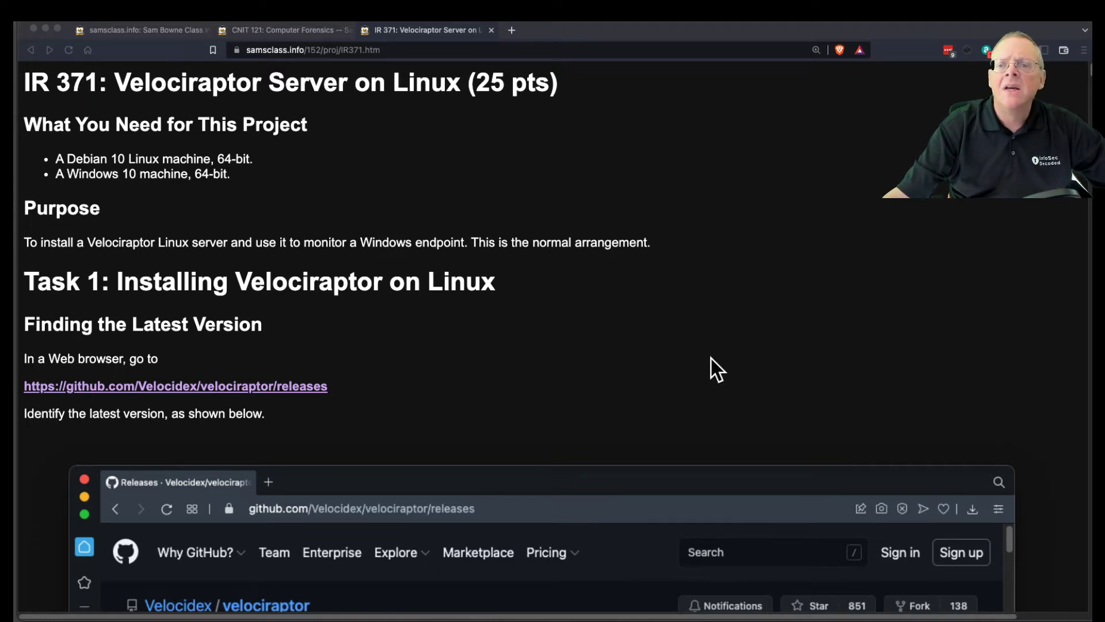
{"action": "mouse_move", "coordinate": [1101, 599]}
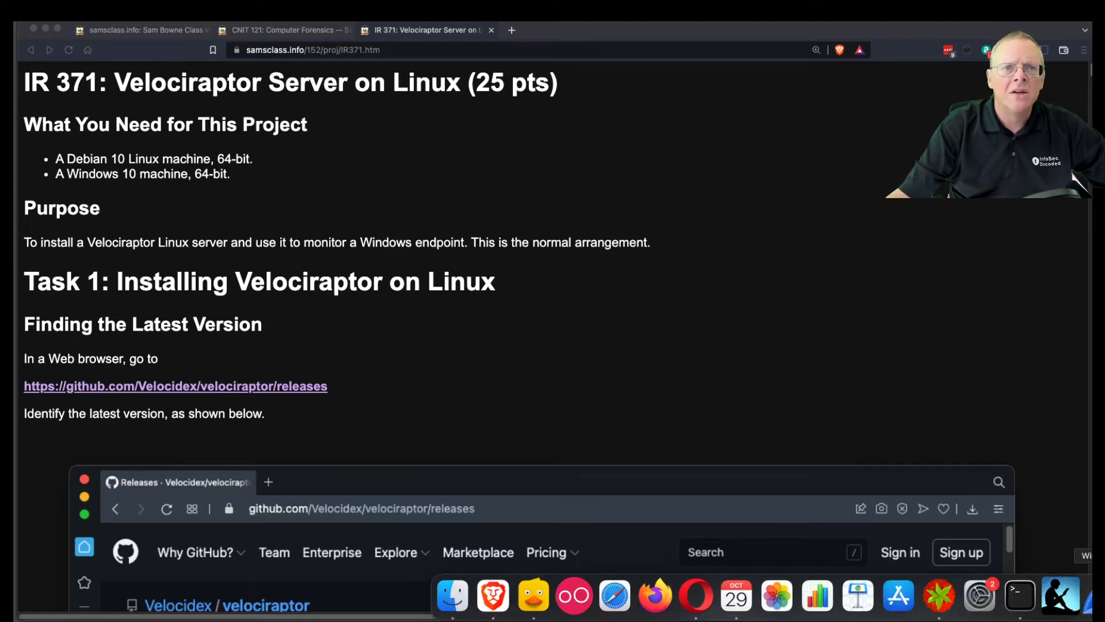
{"action": "left_click", "coordinate": [1029, 595]}
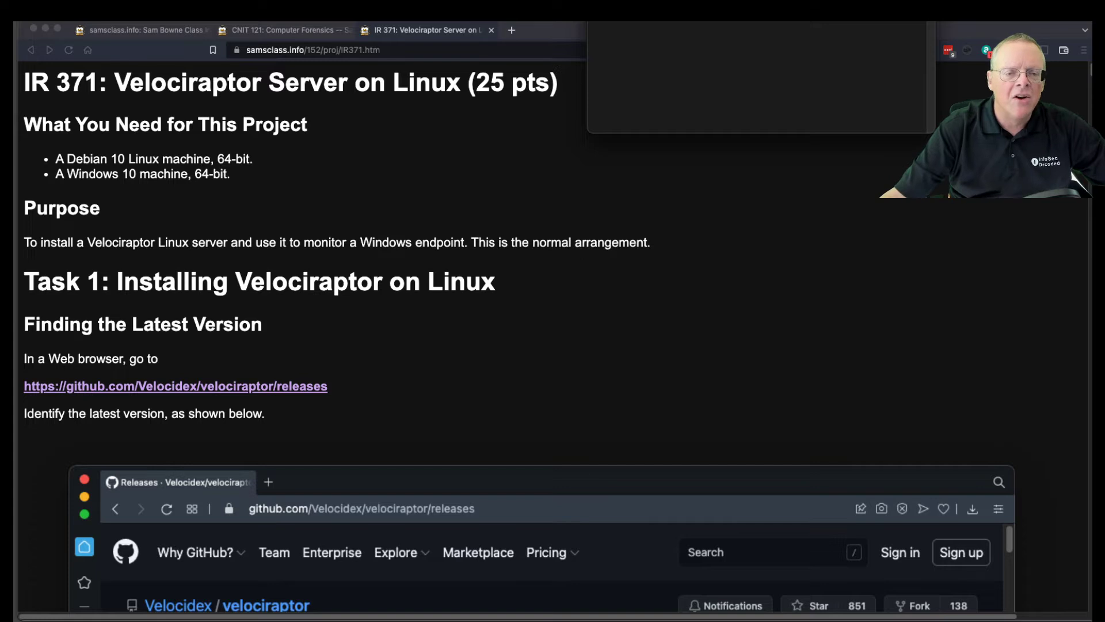
Position the Terminal window, enlarge its text twice, and resize it to 107×29.
{"action": "left_click_drag", "start_coordinate": [847, 23], "coordinate": [647, 192]}
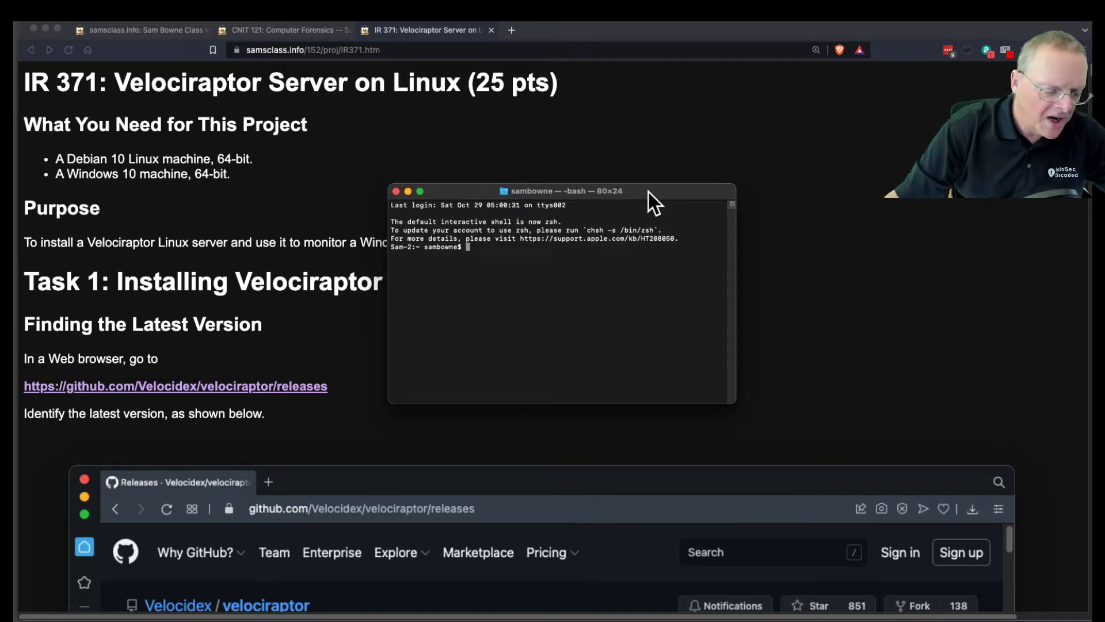
{"action": "key", "text": "super+plus"}
{"action": "key", "text": "super+plus"}
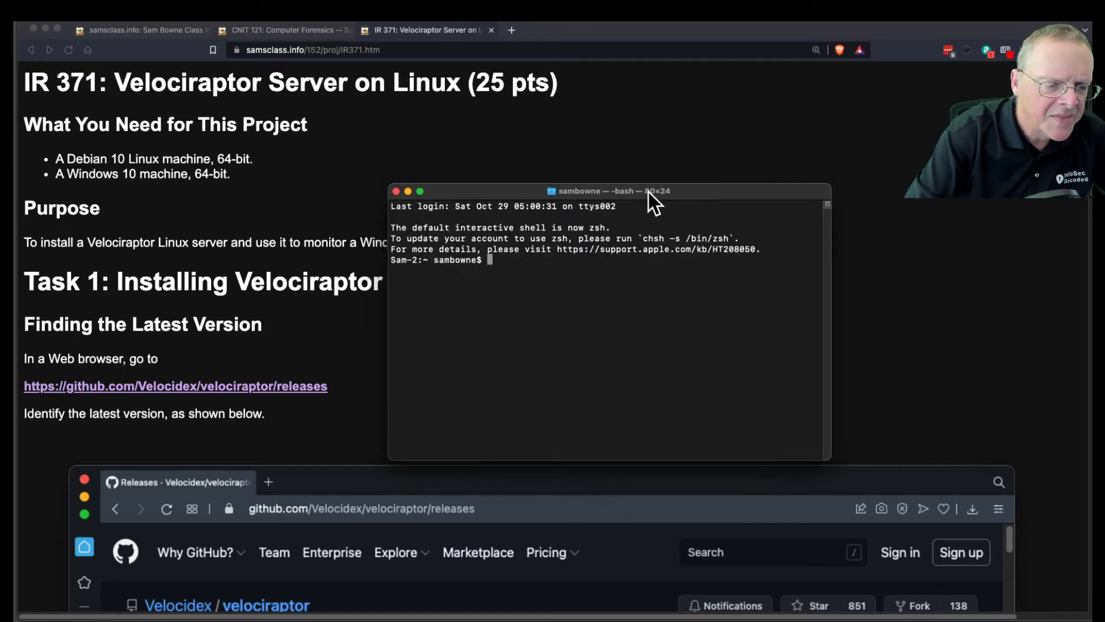
{"action": "key", "text": "super+plus"}
{"action": "key", "text": "super+plus"}
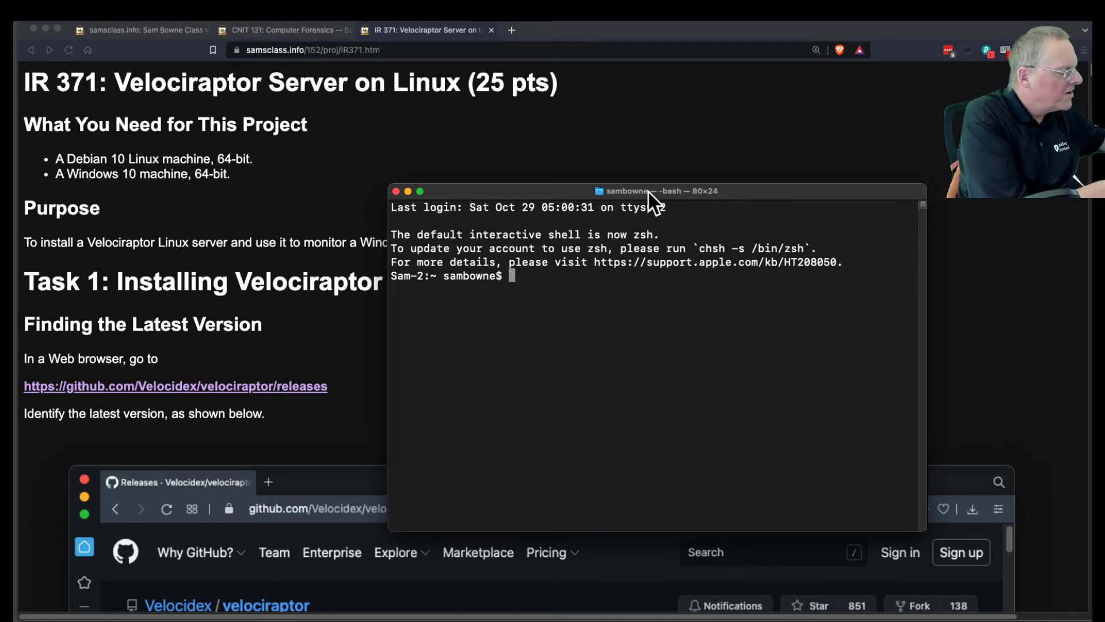
{"action": "left_click_drag", "start_coordinate": [649, 192], "coordinate": [572, 96]}
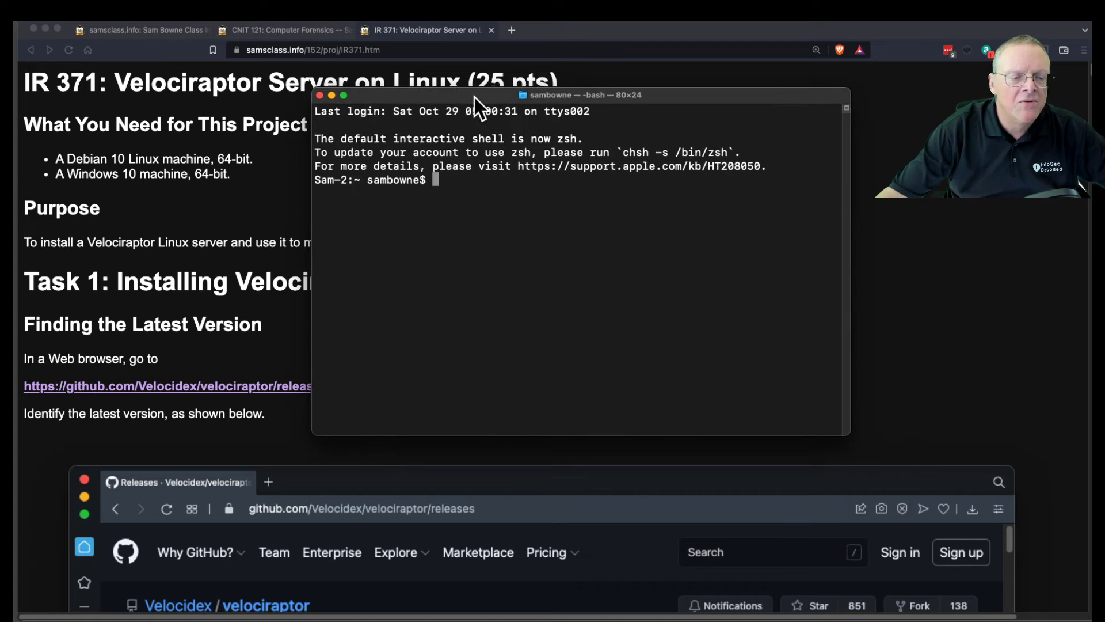
{"action": "left_click_drag", "start_coordinate": [864, 442], "coordinate": [1030, 505]}
{"action": "type", "text": "ssh deb"}
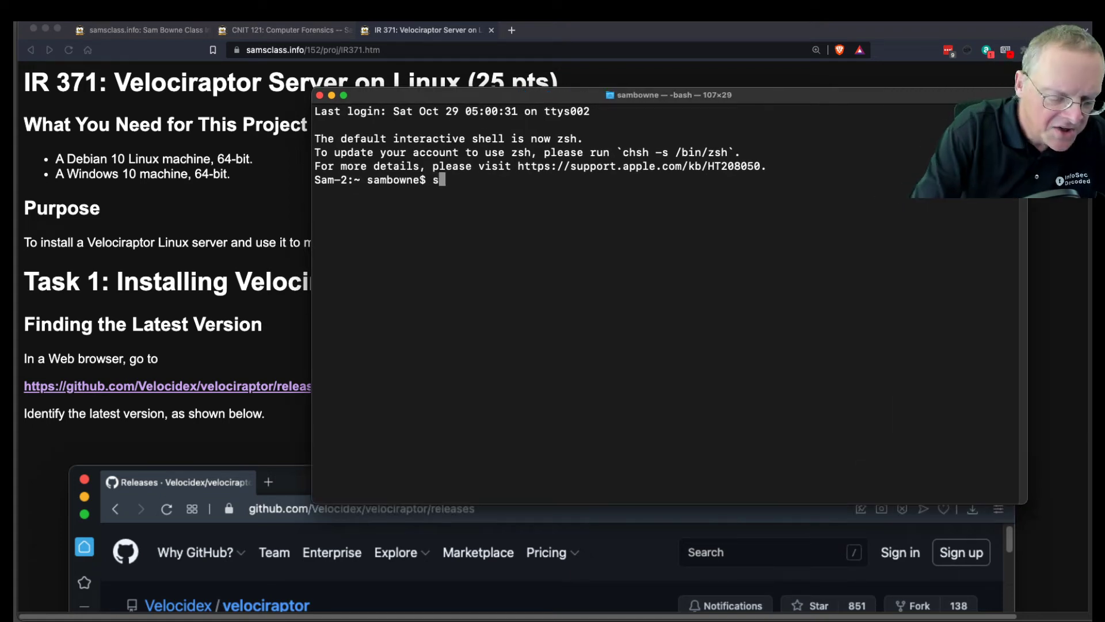
{"action": "type", "text": "ian"}
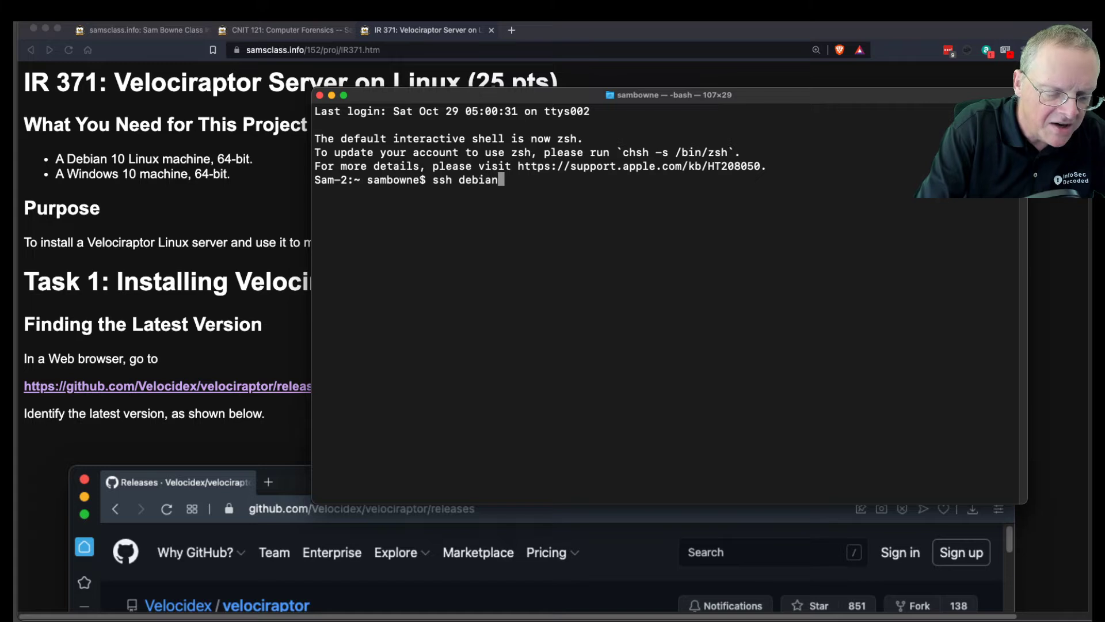
{"action": "type", "text": "@172."}
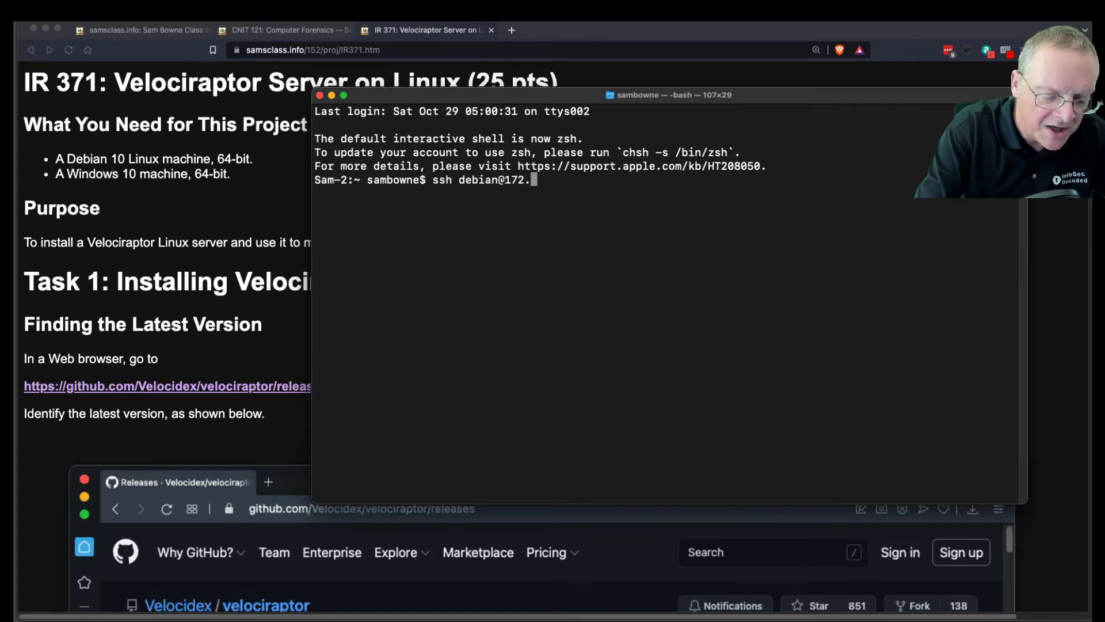
{"action": "type", "text": "16.1"}
{"action": "type", "text": "3.130"}
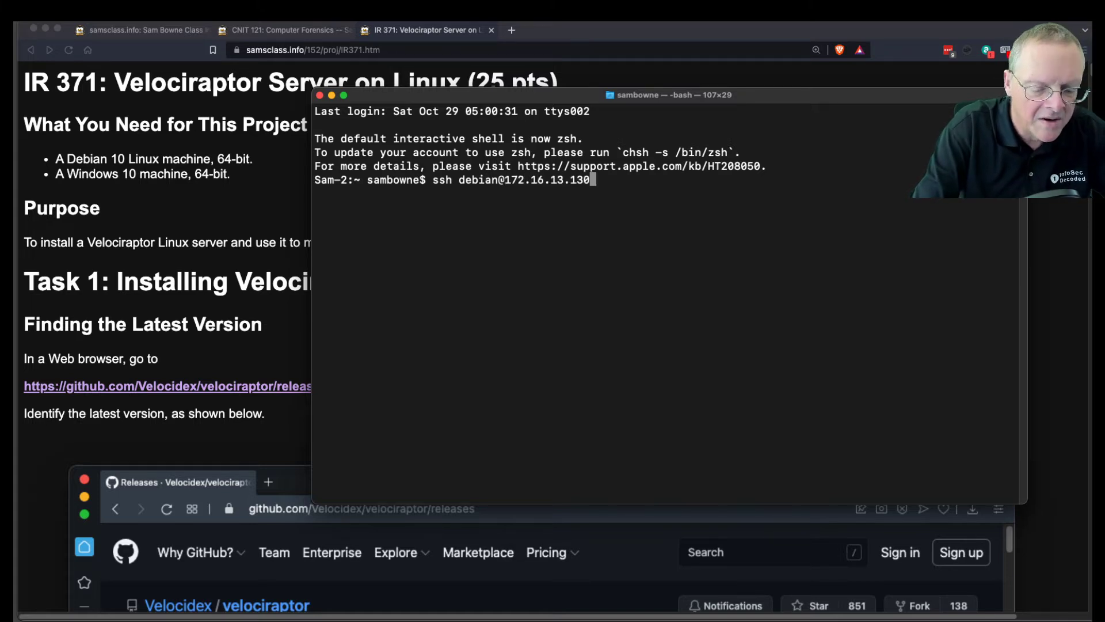
{"action": "key", "text": "Return"}
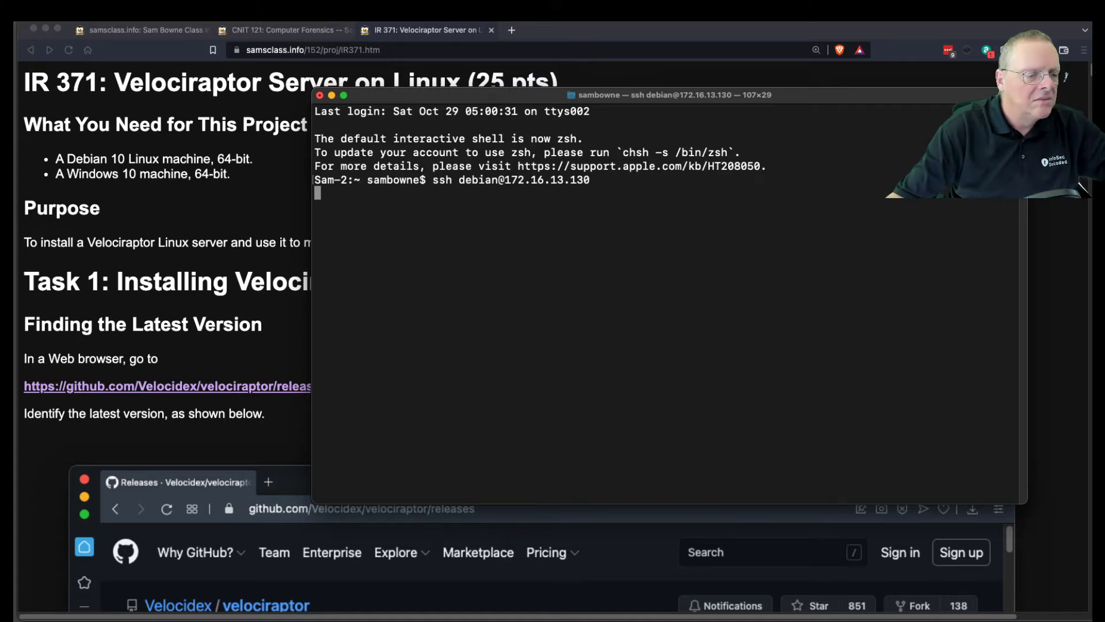
{"action": "key", "text": "super+Tab"}
{"action": "key", "text": "super+Tab"}
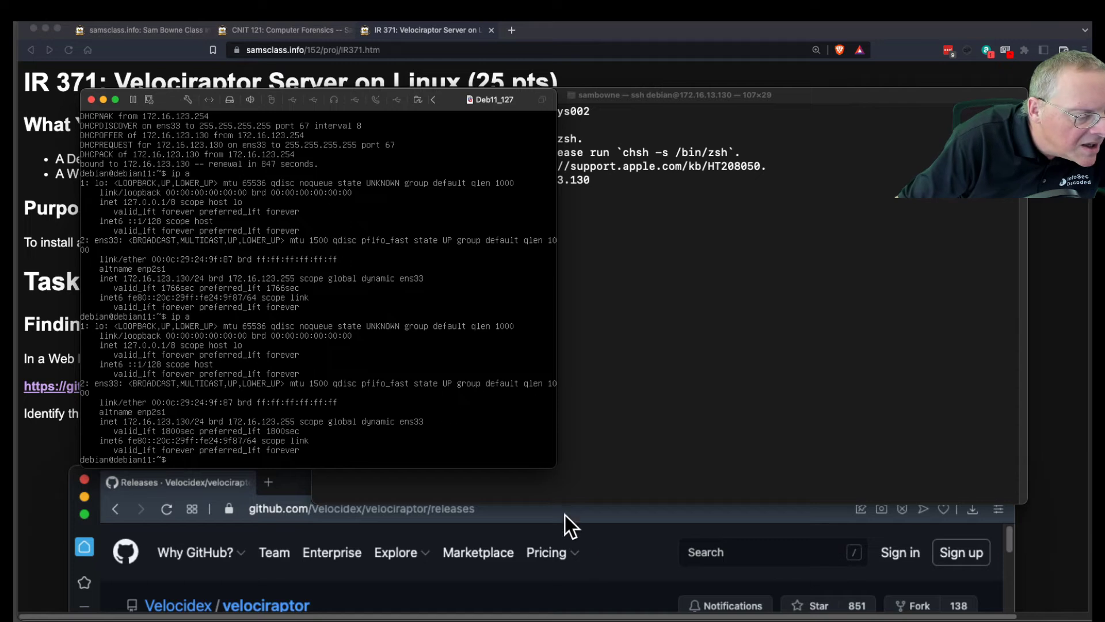
{"action": "type", "text": "ip"}
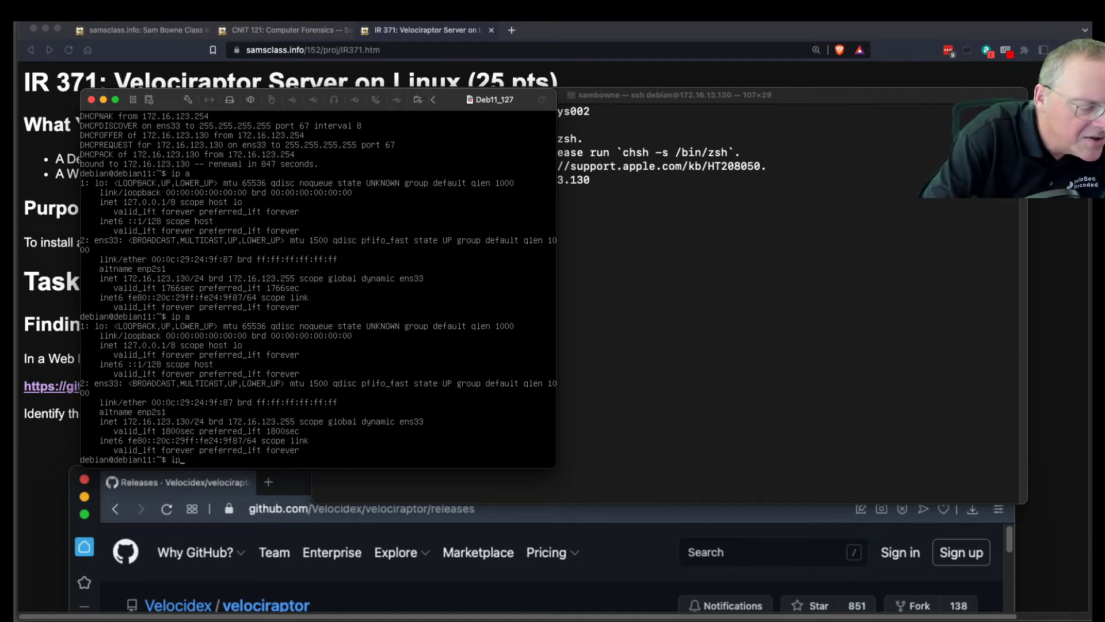
{"action": "type", "text": " a"}
{"action": "key", "text": "Return"}
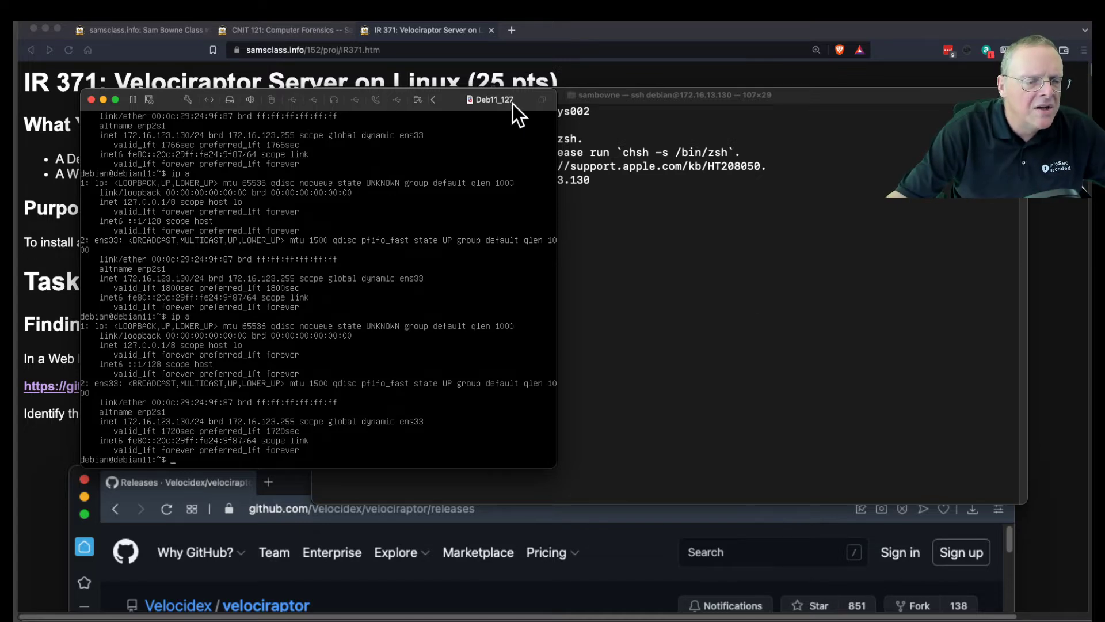
{"action": "left_click_drag", "start_coordinate": [499, 108], "coordinate": [0, 86]}
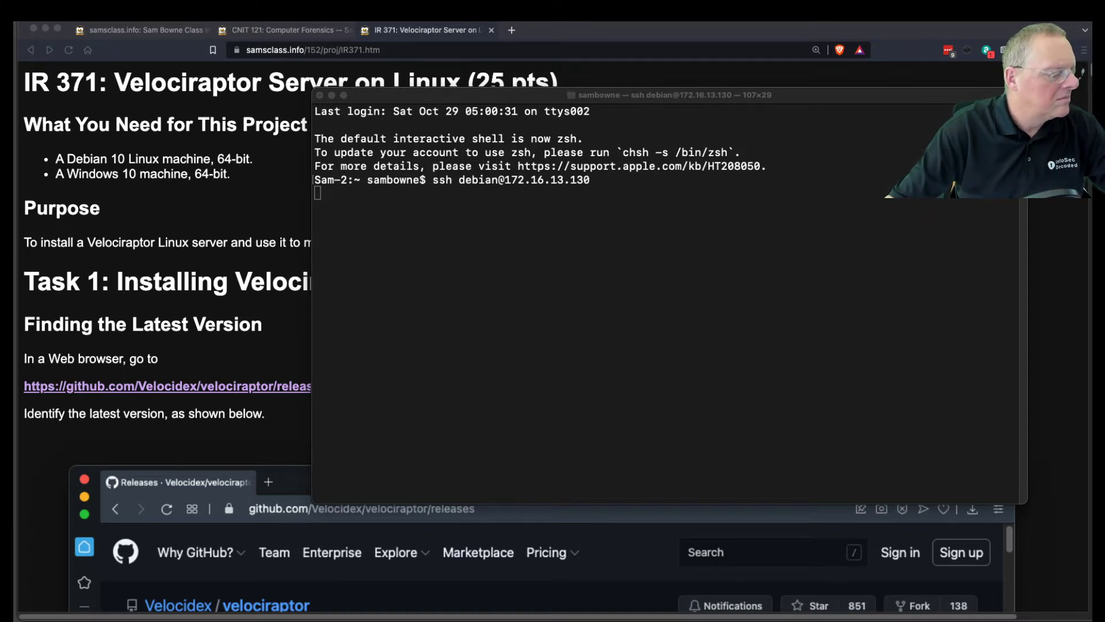
{"action": "key", "text": "super+Tab"}
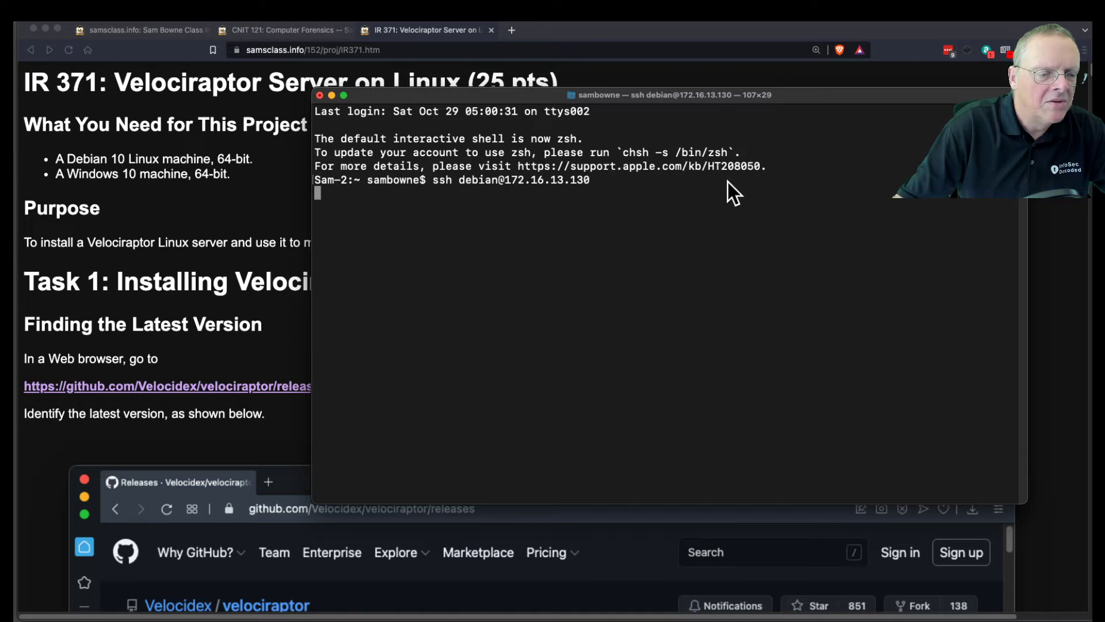
Retry ssh with the corrected address 172.16.123.130 and log in with the account password.
{"action": "key", "text": "ctrl+c"}
{"action": "key", "text": "Up"}
{"action": "key", "text": "Left"}
{"action": "key", "text": "Left"}
{"action": "key", "text": "Left"}
{"action": "key", "text": "Left"}
{"action": "key", "text": "Left"}
{"action": "type", "text": "2"}
{"action": "key", "text": "Return"}
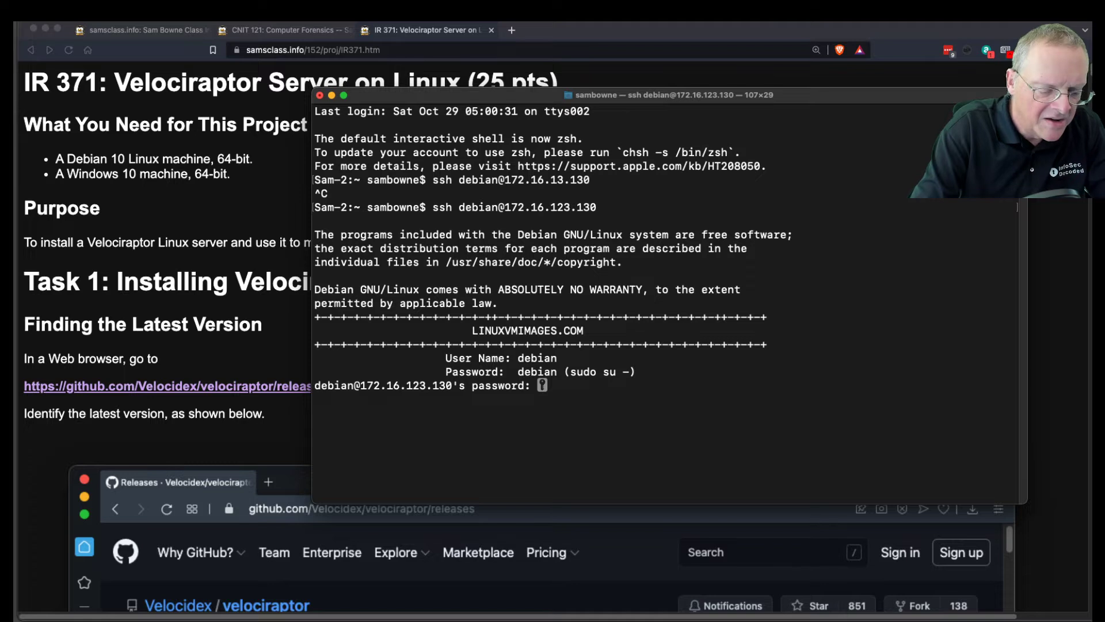
{"action": "type", "text": "debian"}
{"action": "key", "text": "Return"}
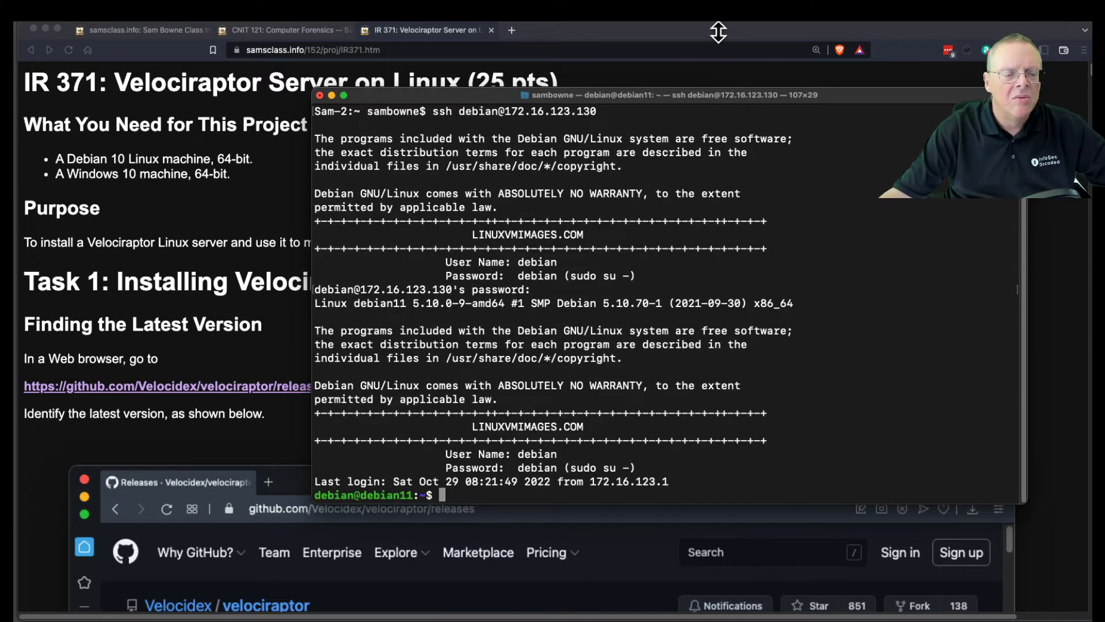
Resize the Terminal window to 142x35 and make its text larger.
{"action": "left_click_drag", "start_coordinate": [641, 96], "coordinate": [399, 40]}
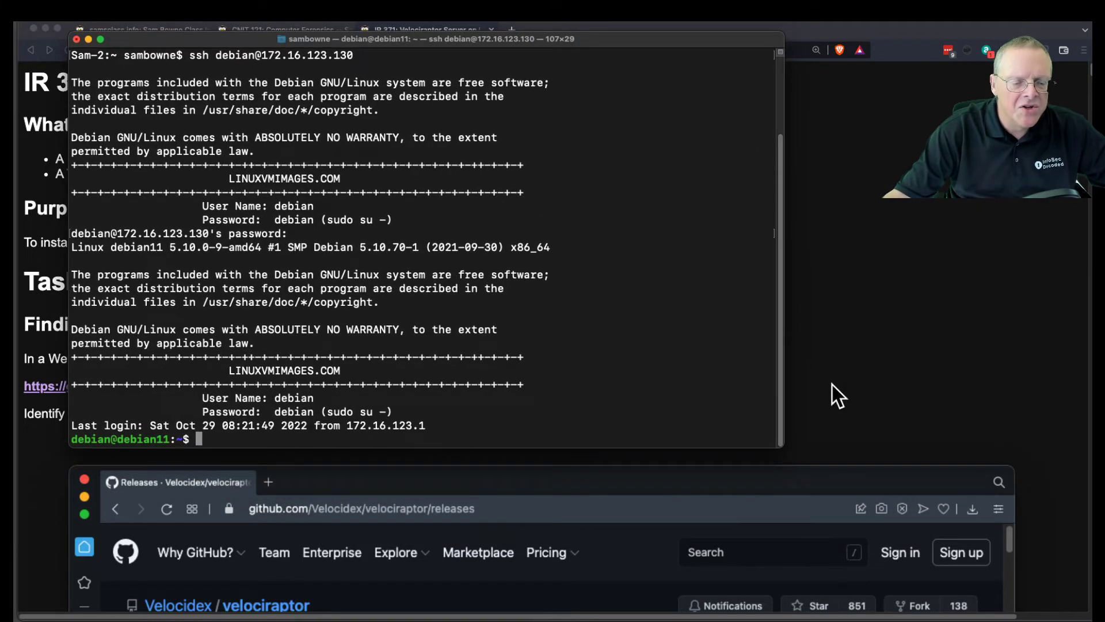
{"action": "left_click_drag", "start_coordinate": [780, 444], "coordinate": [1015, 523]}
{"action": "key", "text": "super+equal"}
{"action": "key", "text": "super+equal"}
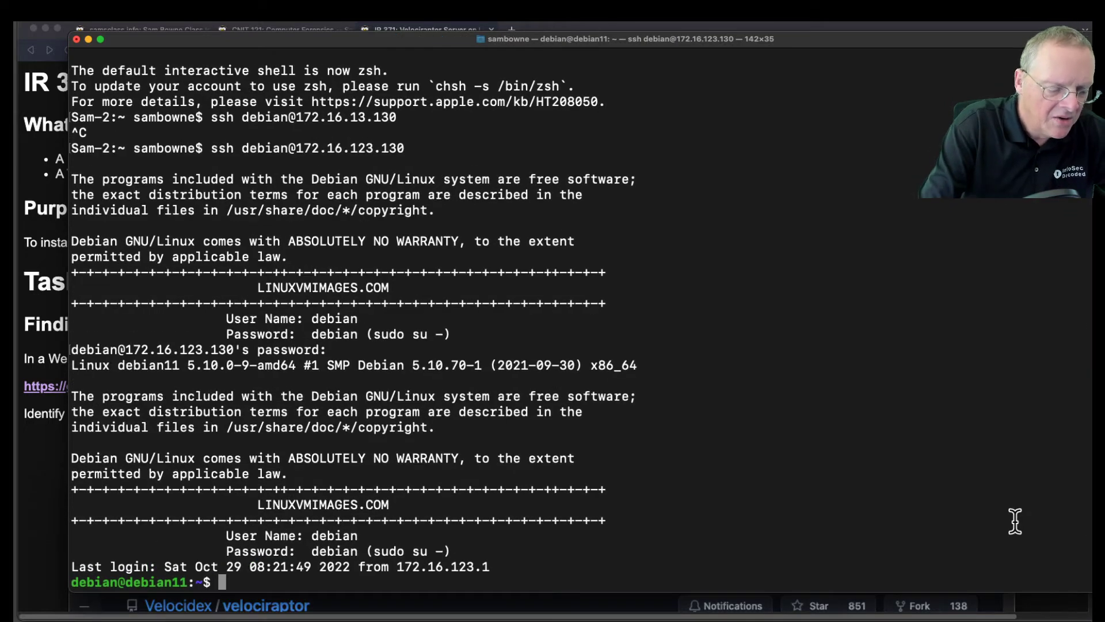
Change into the 152 folder and list its contents, showing velociraptor.
{"action": "type", "text": "cd "}
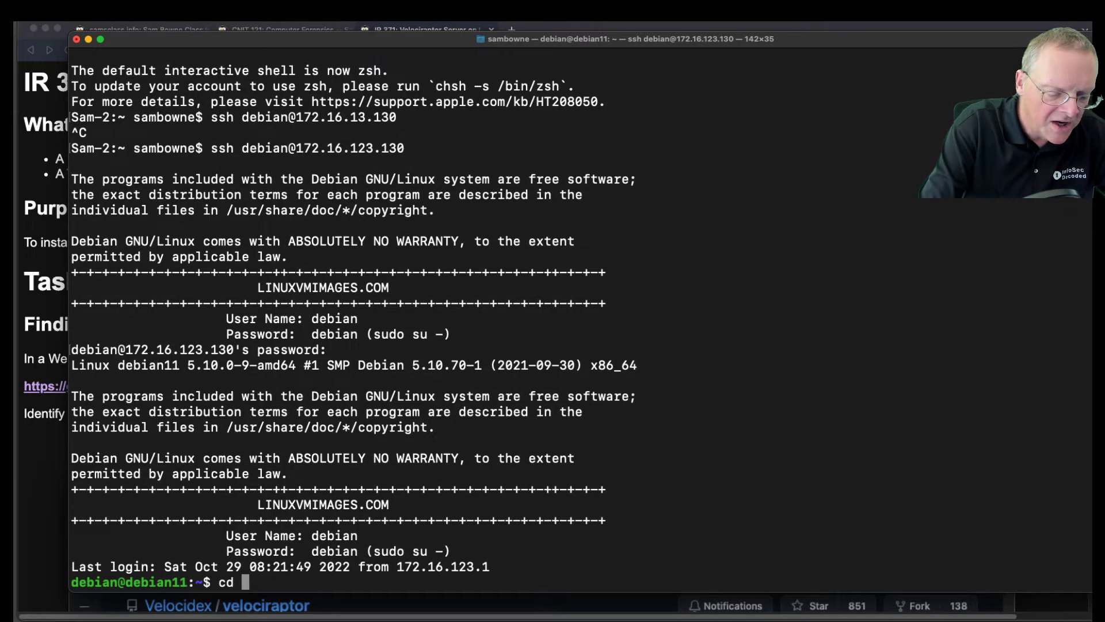
{"action": "type", "text": "152"}
{"action": "key", "text": "Return"}
{"action": "type", "text": "ls"}
{"action": "key", "text": "Return"}
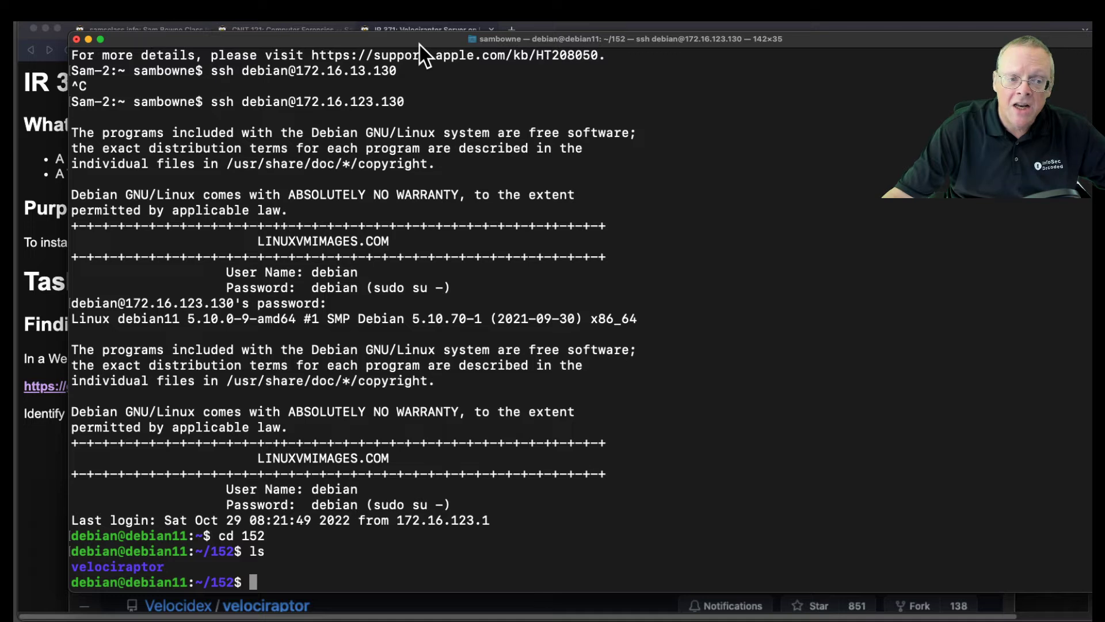
{"action": "left_click", "coordinate": [57, 159]}
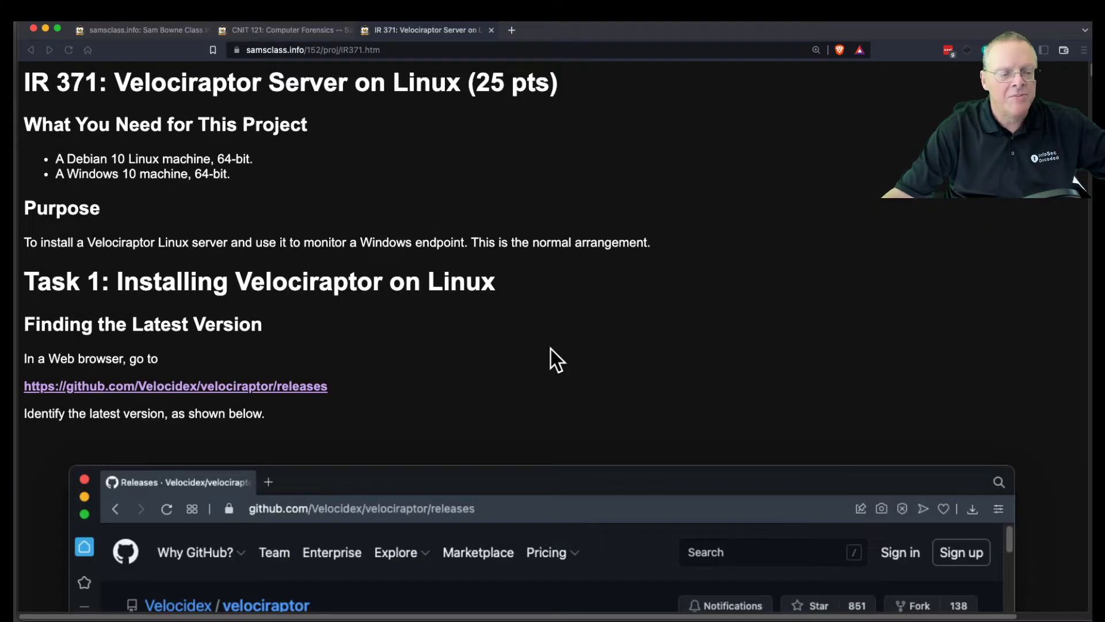
Open the GitHub Velociraptor releases page in a new tab, view it, and return to IR 371.
{"action": "scroll", "coordinate": [997, 237], "scroll_direction": "down", "scroll_amount": 5}
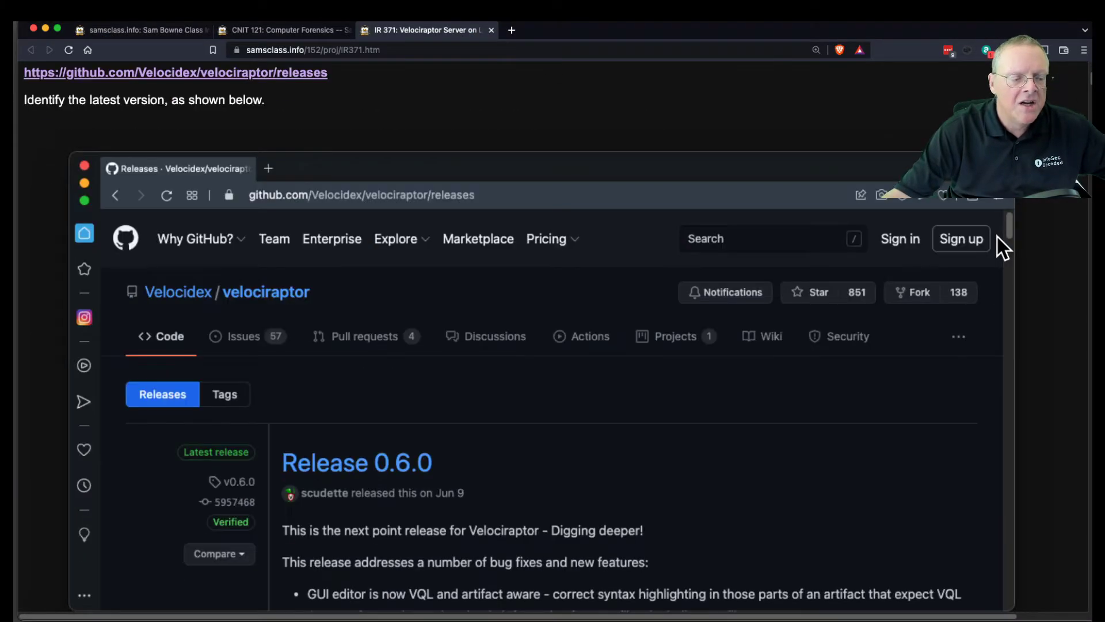
{"action": "scroll", "coordinate": [997, 237], "scroll_direction": "down", "scroll_amount": 4}
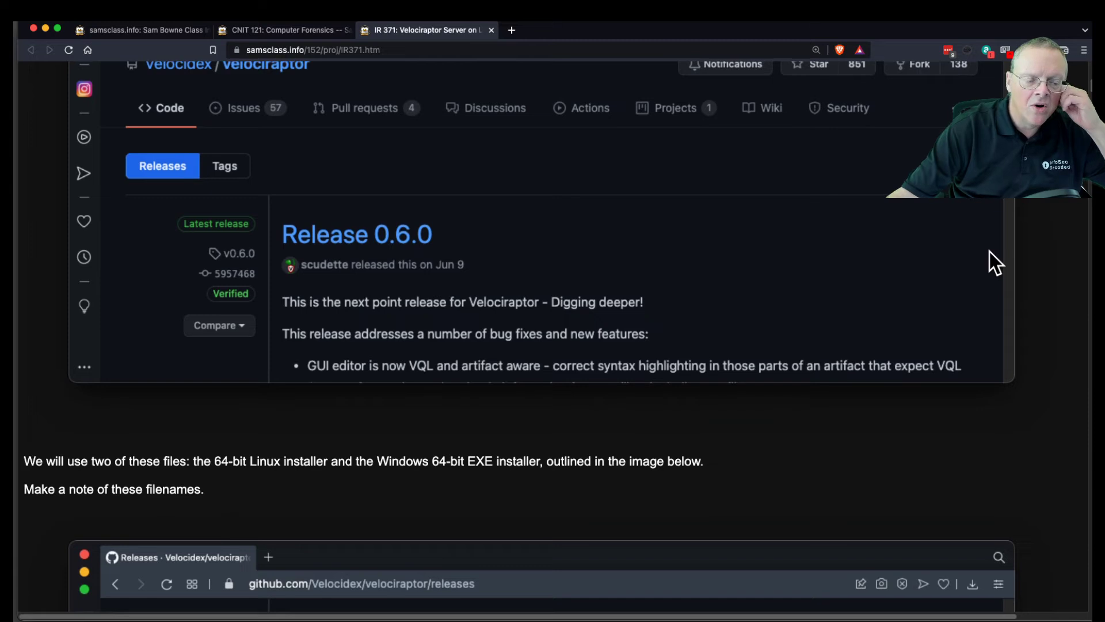
{"action": "scroll", "coordinate": [990, 252], "scroll_direction": "up", "scroll_amount": 8}
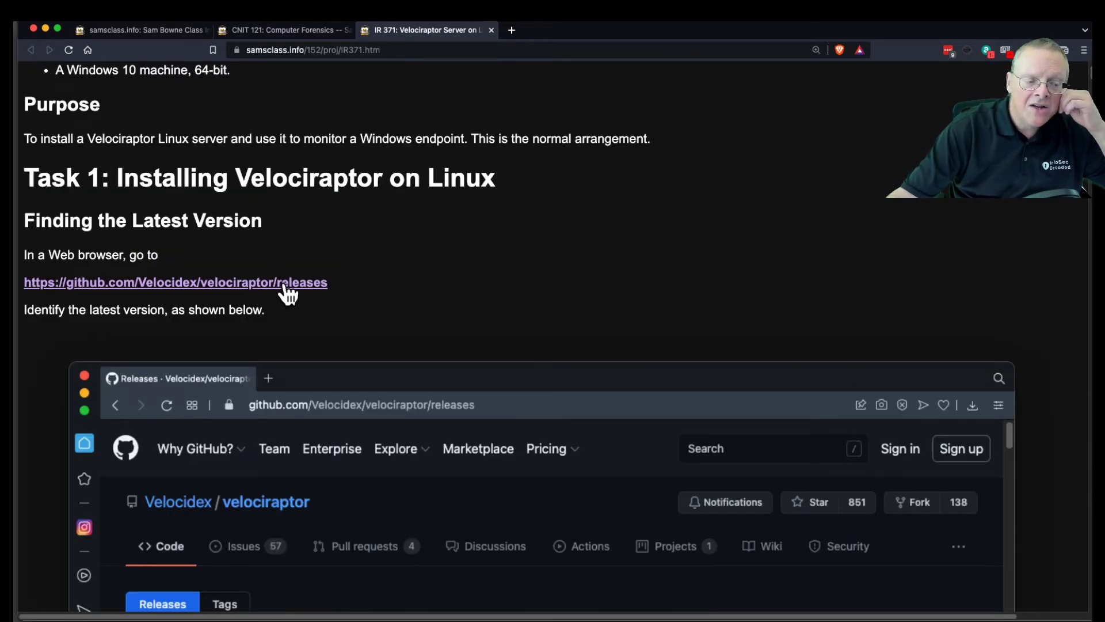
{"action": "right_click", "coordinate": [289, 285]}
{"action": "key", "text": "Escape"}
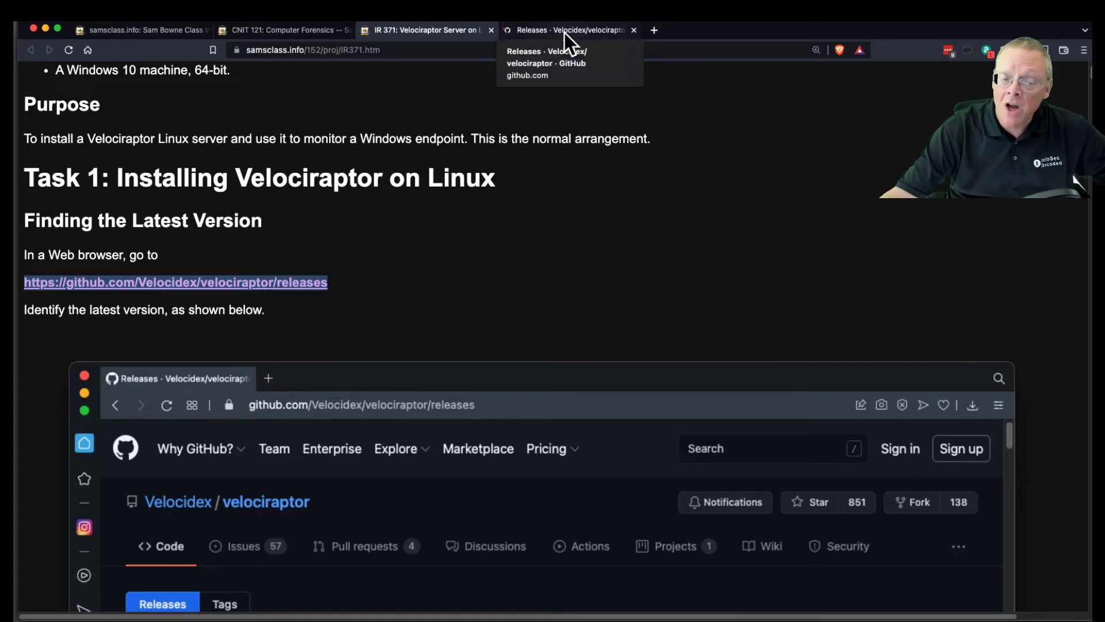
{"action": "left_click", "coordinate": [565, 33]}
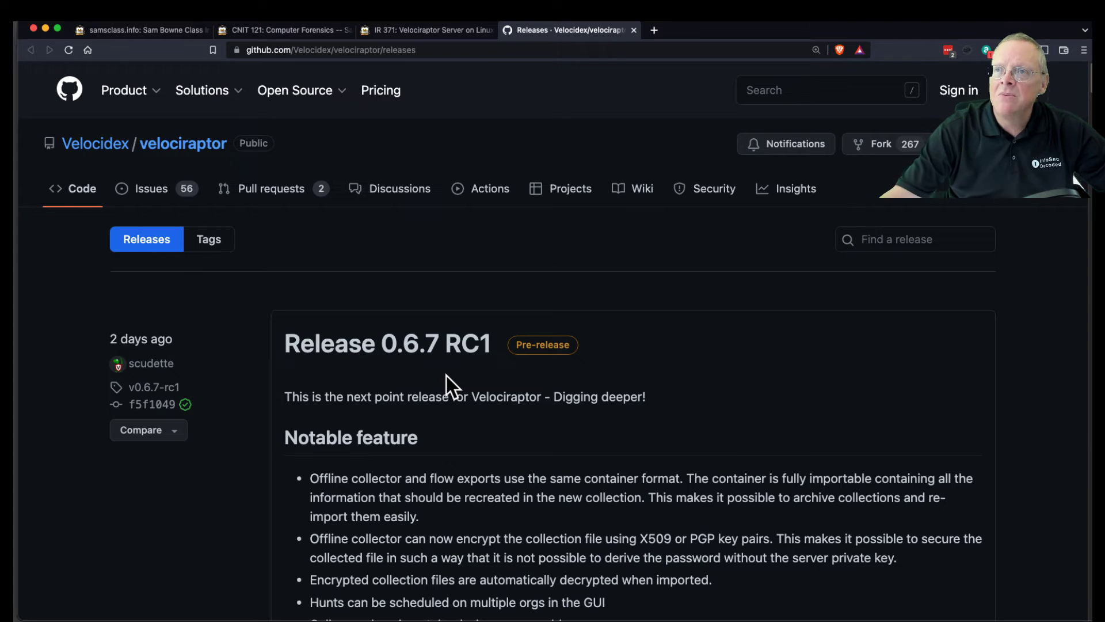
{"action": "left_click", "coordinate": [426, 34]}
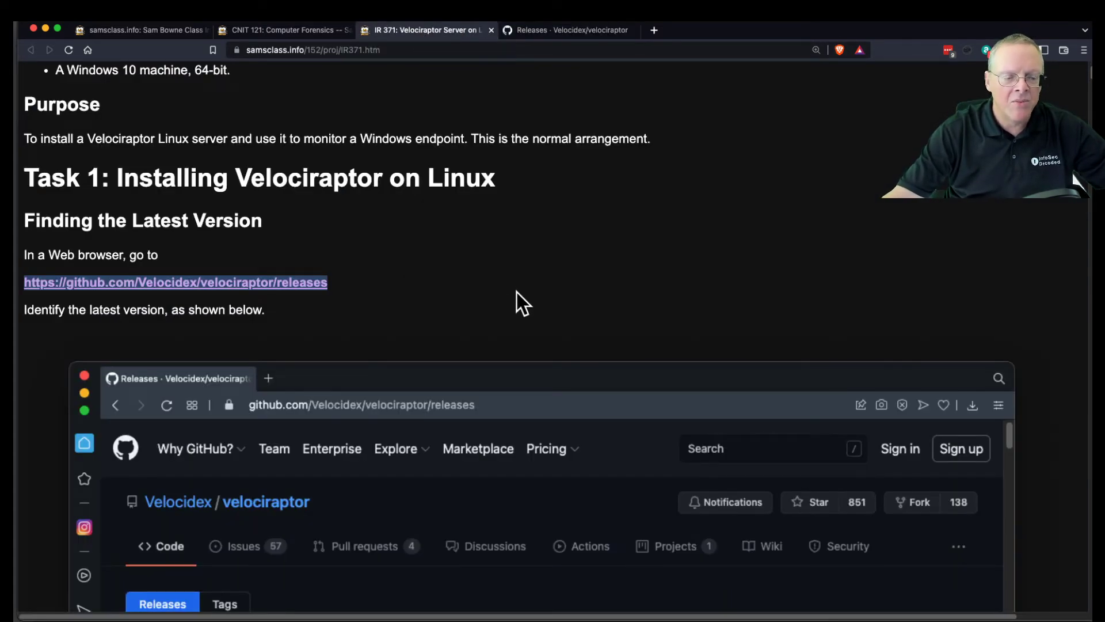
Scroll down IR 371 and select the full frontend -v server start command.
{"action": "scroll", "coordinate": [517, 293], "scroll_direction": "down", "scroll_amount": 15}
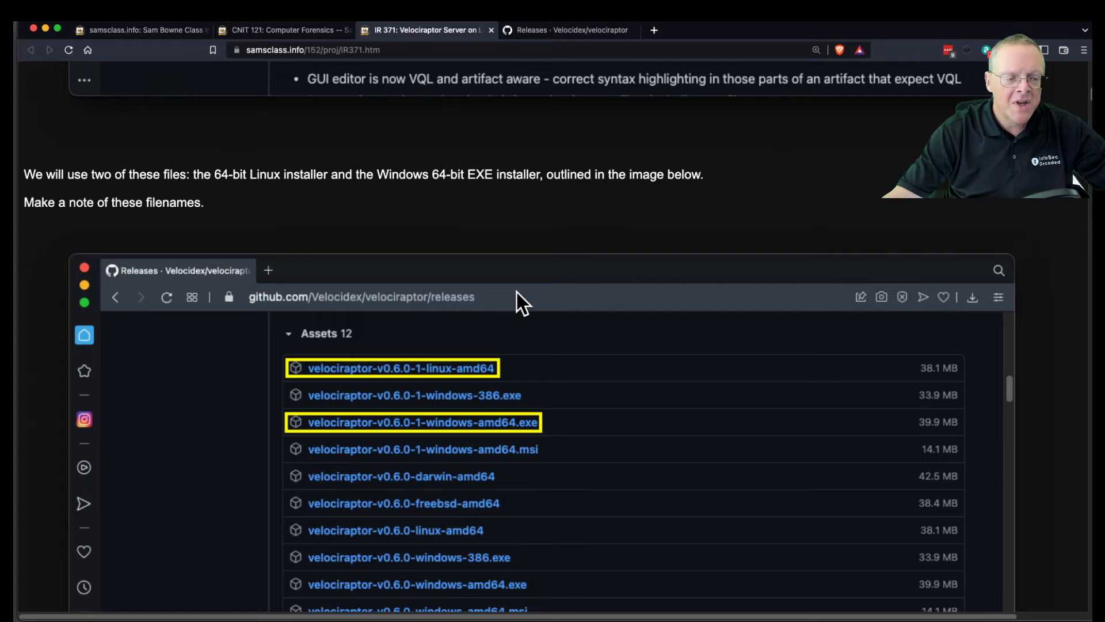
{"action": "scroll", "coordinate": [517, 293], "scroll_direction": "down", "scroll_amount": 10}
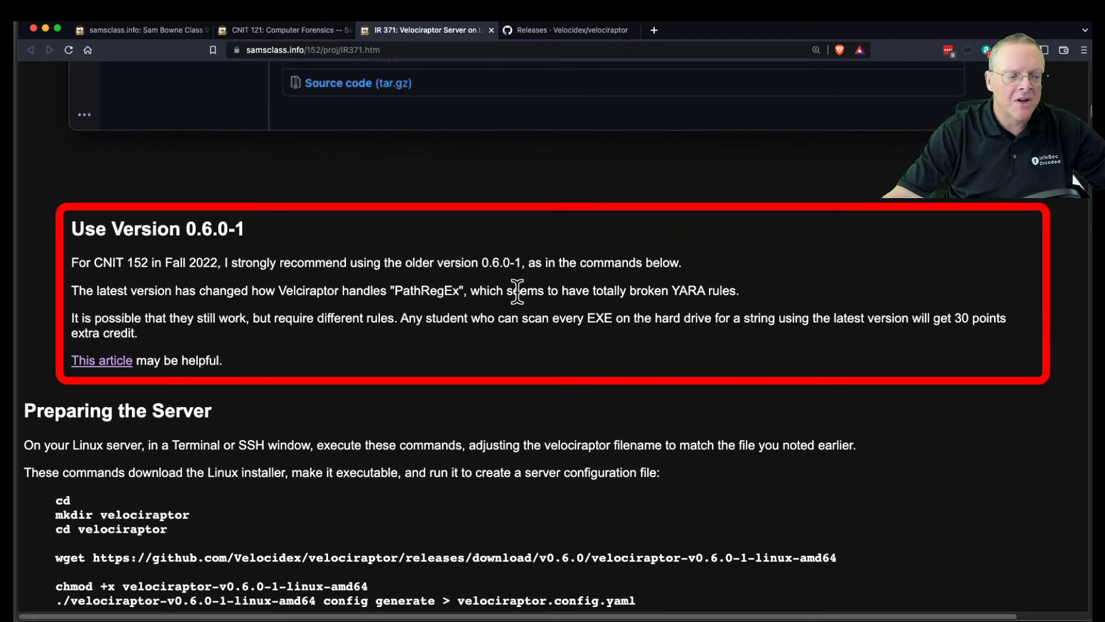
{"action": "scroll", "coordinate": [517, 292], "scroll_direction": "down", "scroll_amount": 2}
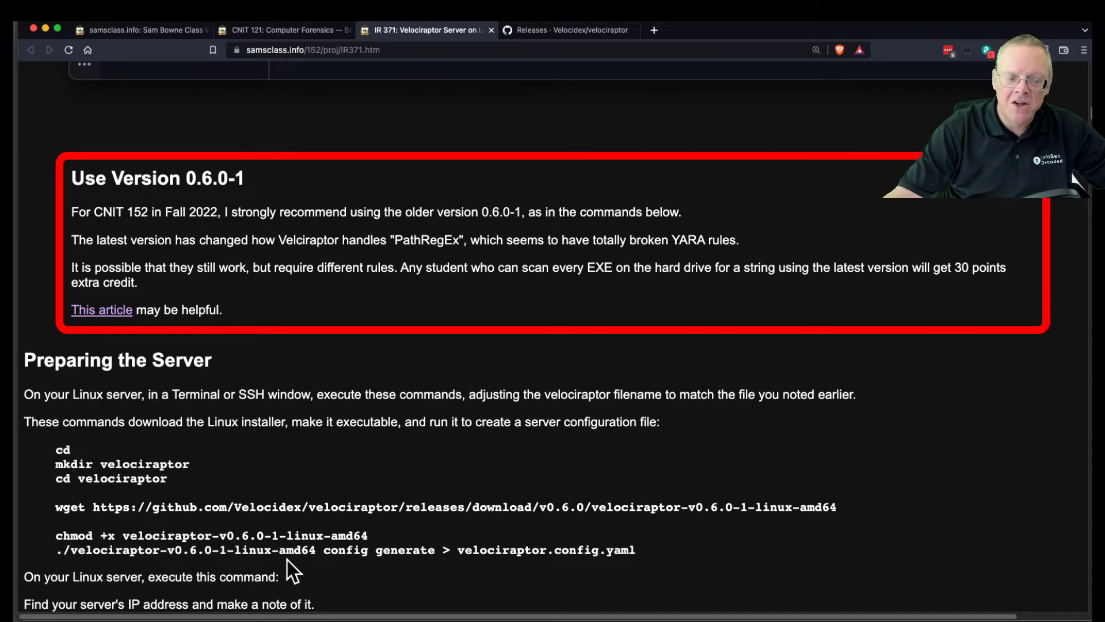
{"action": "scroll", "coordinate": [288, 560], "scroll_direction": "down", "scroll_amount": 3}
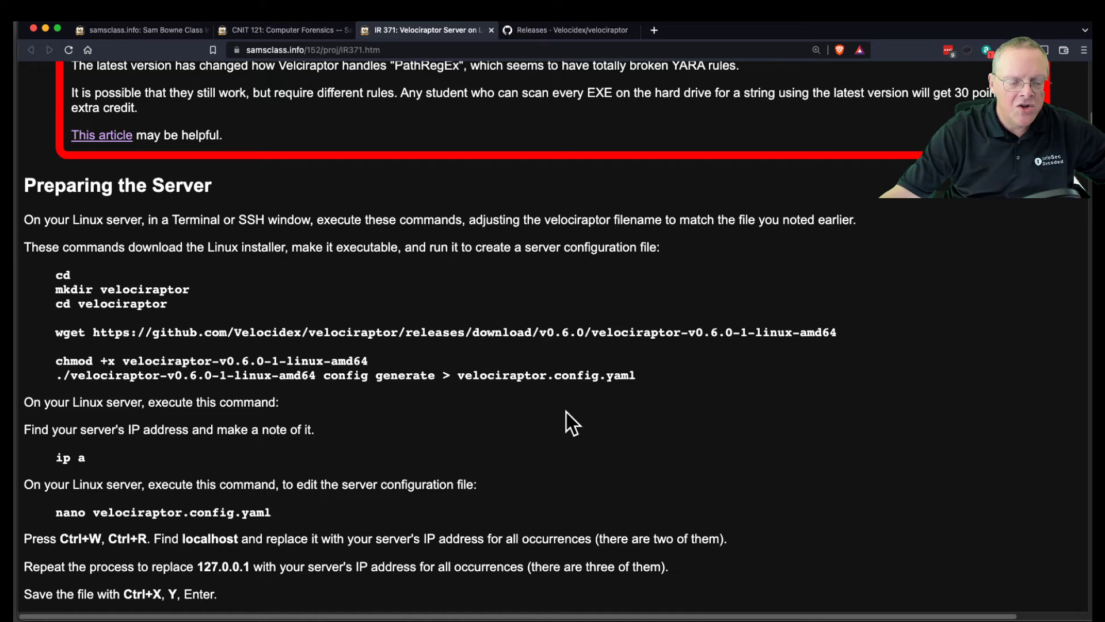
{"action": "scroll", "coordinate": [559, 392], "scroll_direction": "down", "scroll_amount": 10}
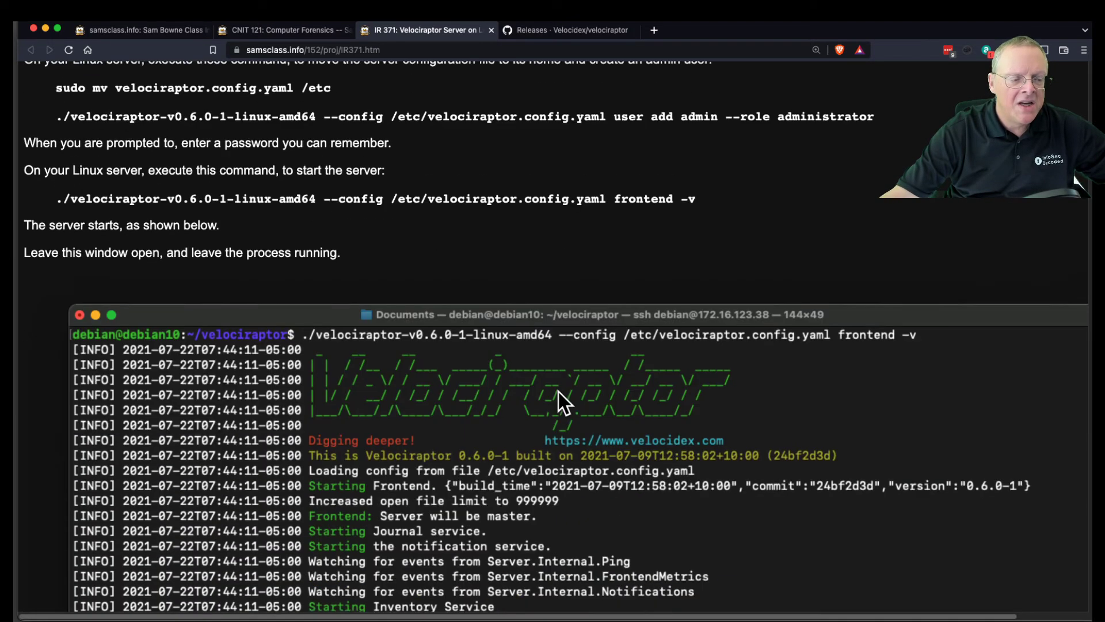
{"action": "scroll", "coordinate": [523, 285], "scroll_direction": "up", "scroll_amount": 4}
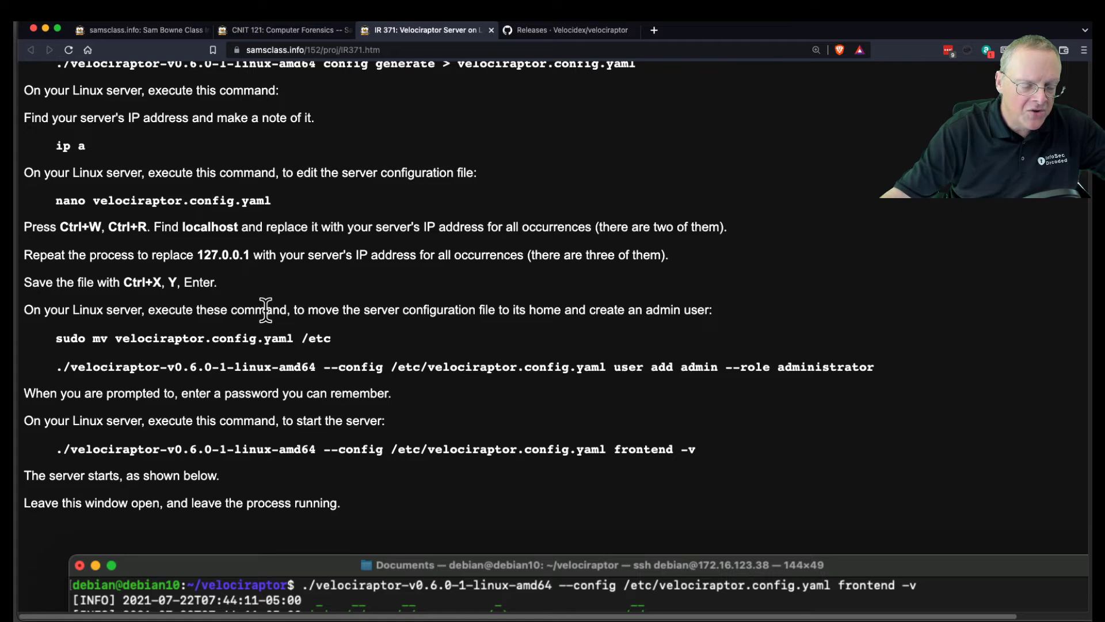
{"action": "scroll", "coordinate": [302, 363], "scroll_direction": "down", "scroll_amount": 5}
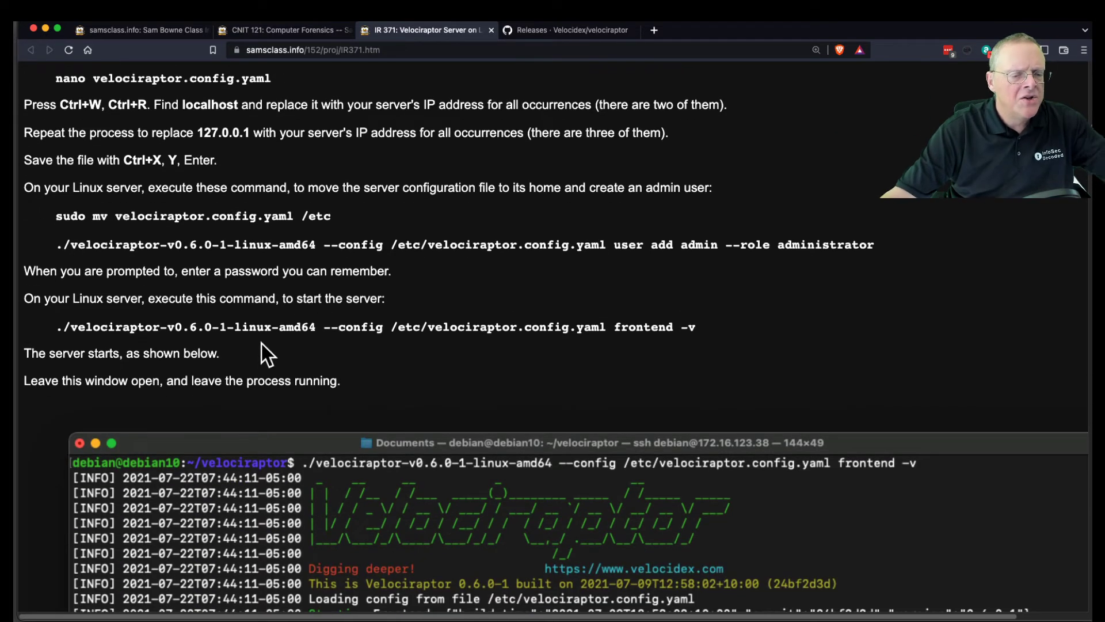
{"action": "left_click_drag", "start_coordinate": [62, 326], "coordinate": [375, 321]}
{"action": "left_click", "coordinate": [153, 326]}
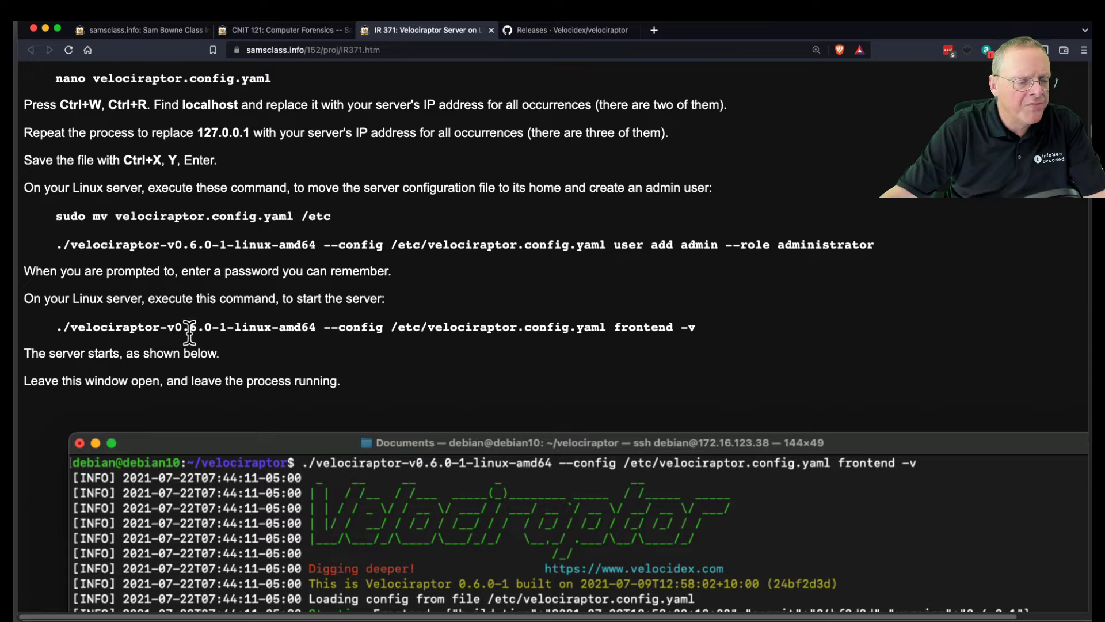
{"action": "left_click_drag", "start_coordinate": [55, 328], "coordinate": [741, 327]}
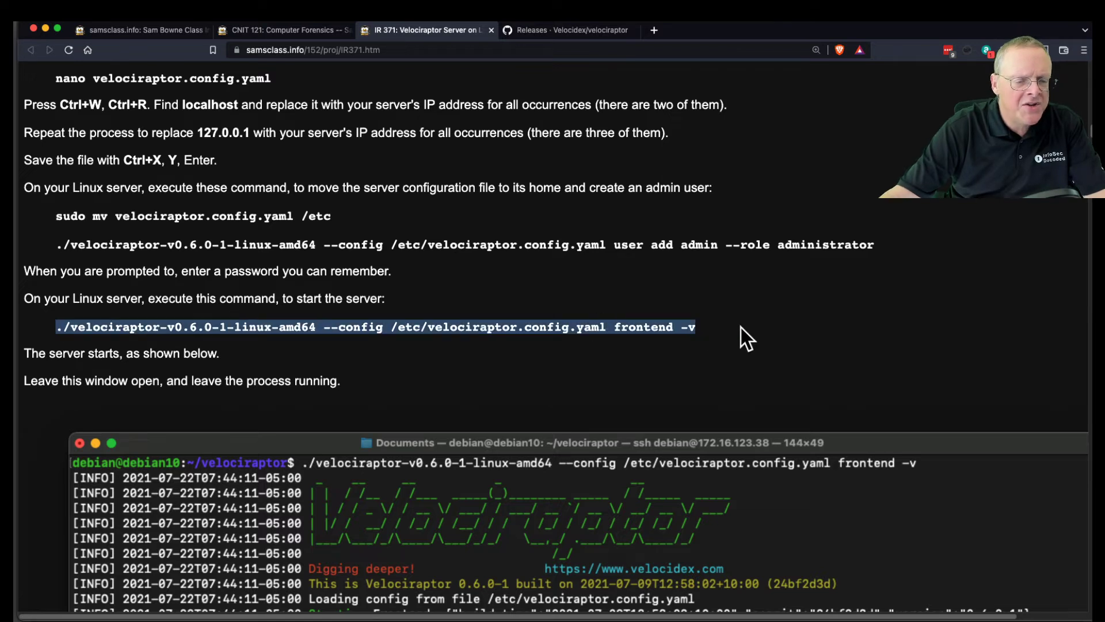
In Terminal, enter the ~/152/velociraptor folder and list its files.
{"action": "key", "text": "super+Tab"}
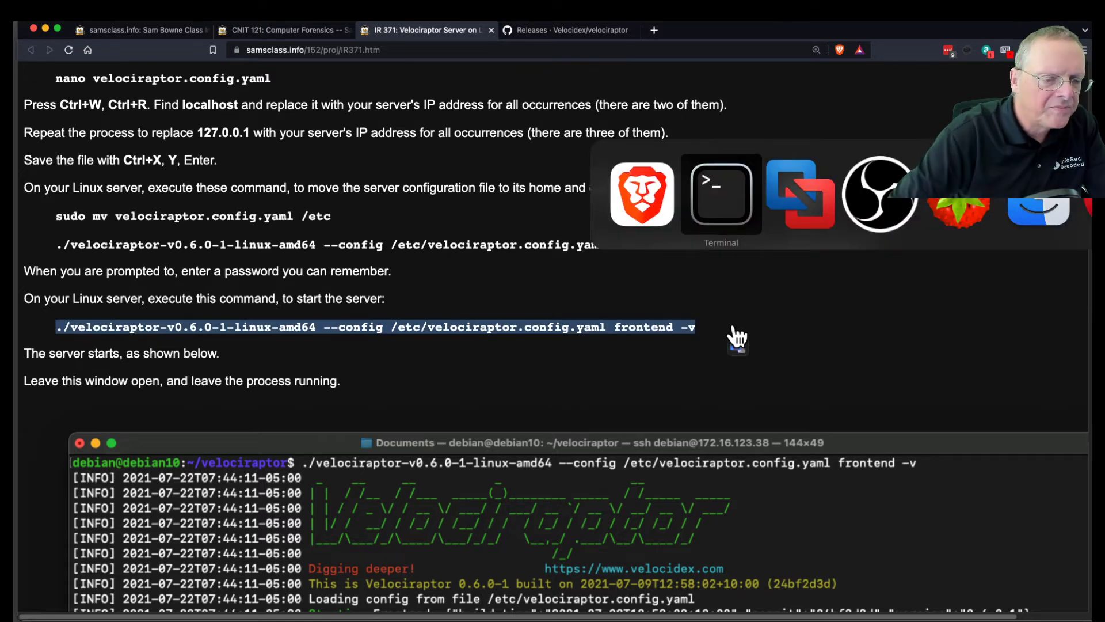
{"action": "type", "text": "cd ve"}
{"action": "key", "text": "Tab"}
{"action": "key", "text": "Return"}
{"action": "type", "text": "ls"}
{"action": "key", "text": "Return"}
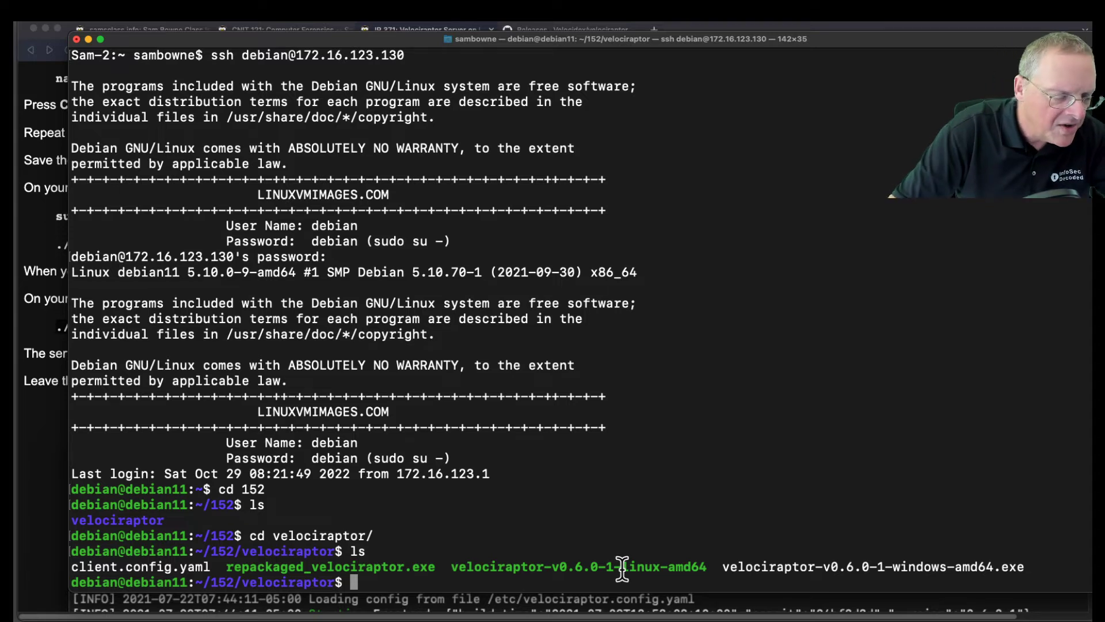
{"action": "key", "text": "super+v"}
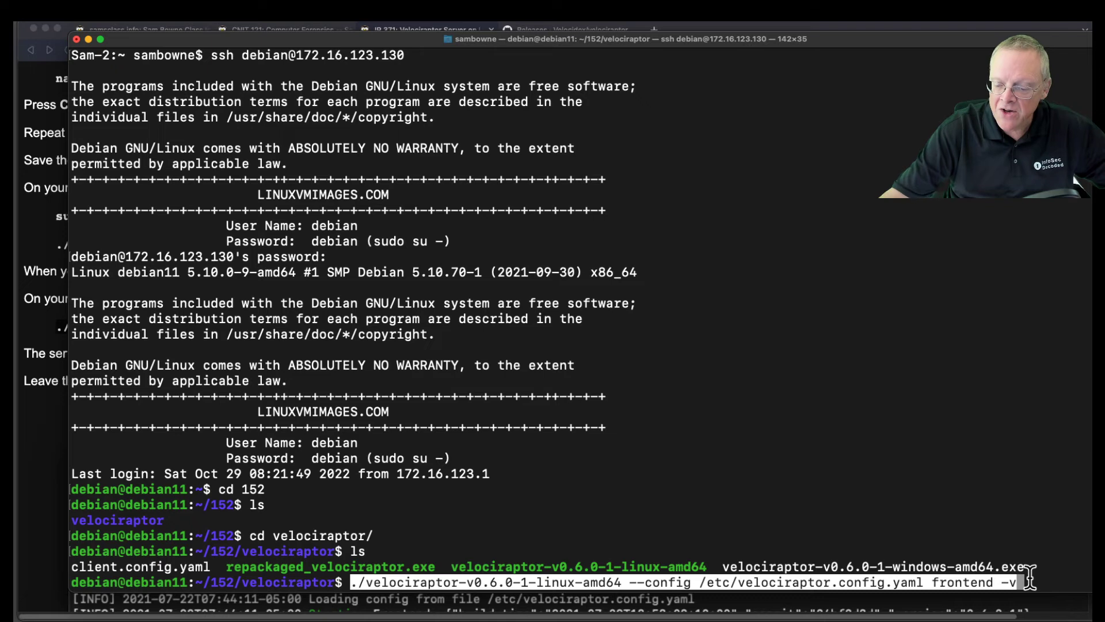
{"action": "key", "text": "Return"}
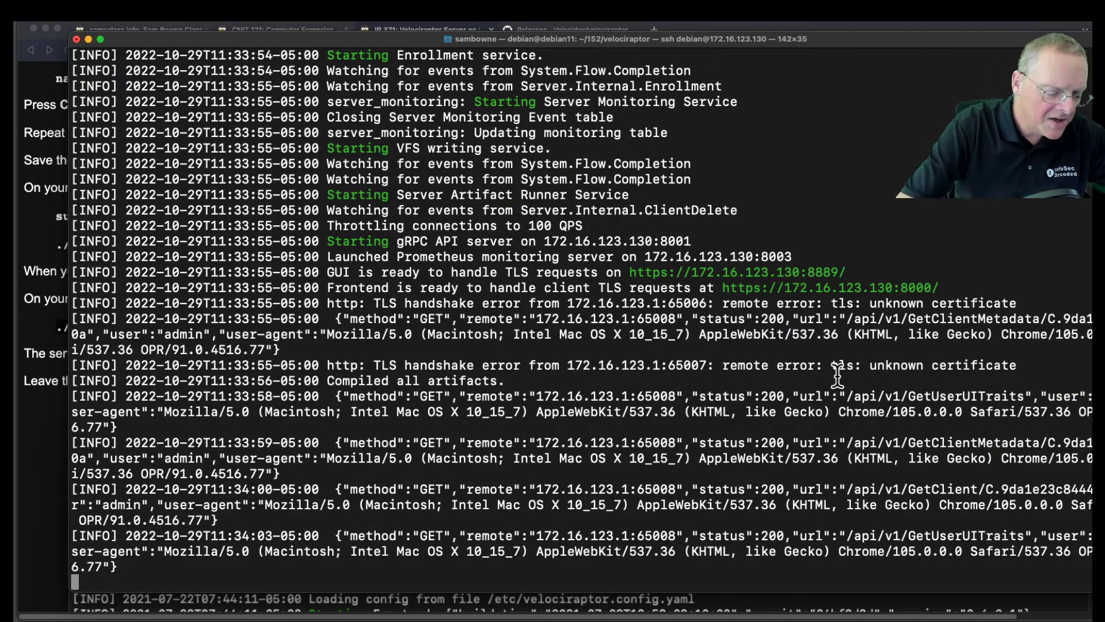
{"action": "key", "text": "super+Tab"}
{"action": "key", "text": "super+Tab"}
{"action": "key", "text": "super+Tab"}
{"action": "key", "text": "super+Tab"}
{"action": "key", "text": "super+Tab"}
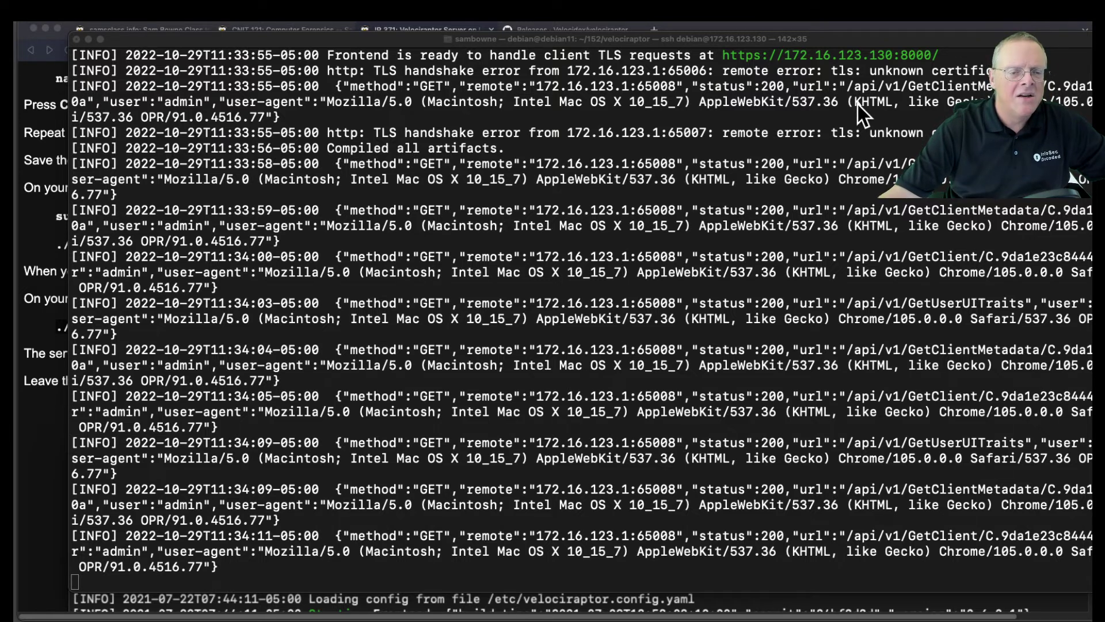
{"action": "scroll", "coordinate": [858, 143], "scroll_direction": "up", "scroll_amount": 5}
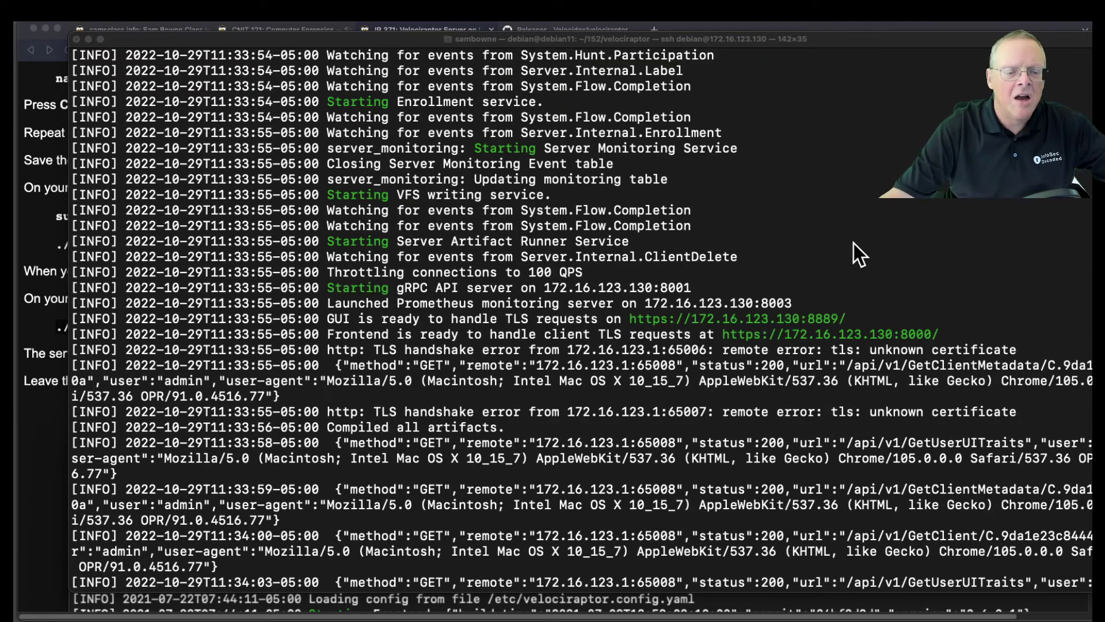
{"action": "left_click", "coordinate": [629, 322]}
{"action": "left_click_drag", "start_coordinate": [629, 322], "coordinate": [838, 316]}
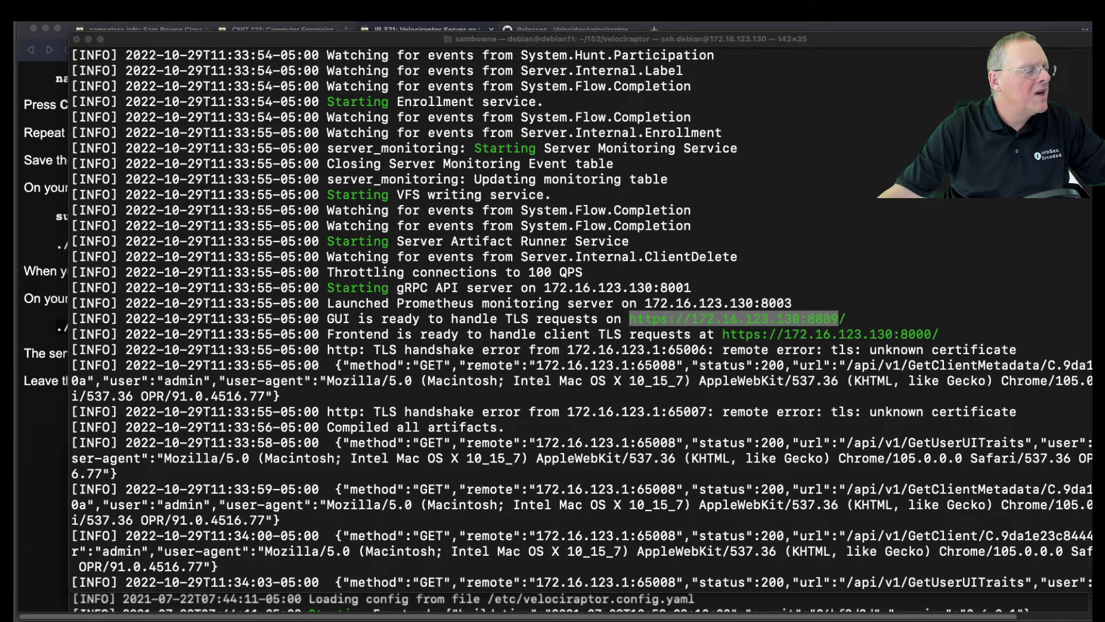
Enlarge the Velociraptor GUI, check server status, then Show All clients to find MSEDGEWIN10.localdomain.
{"action": "left_click_drag", "start_coordinate": [14, 43], "coordinate": [617, 60]}
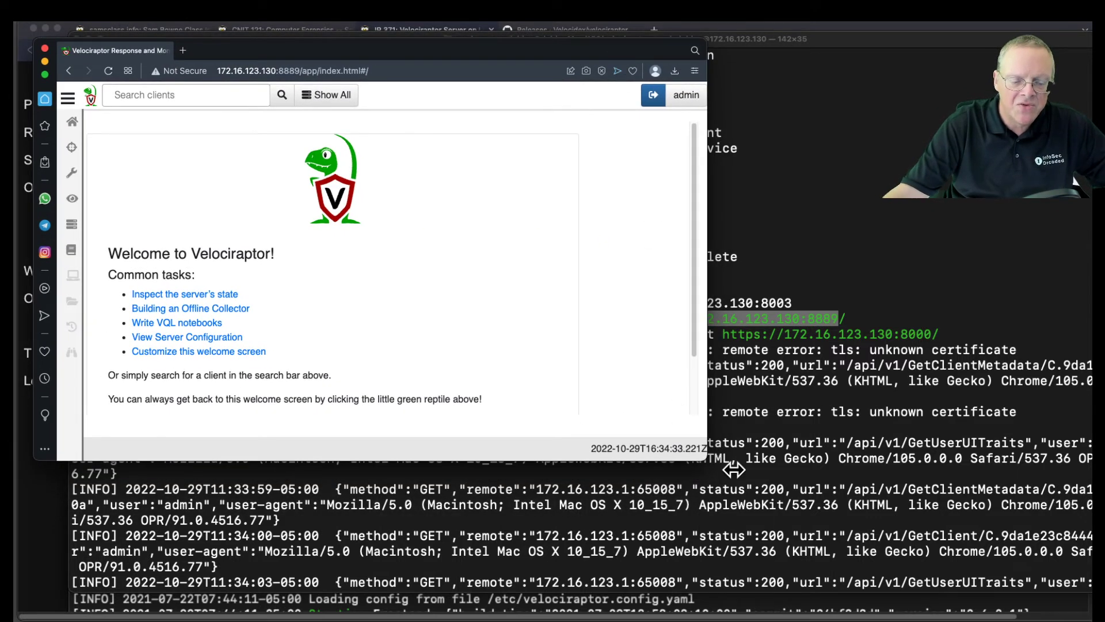
{"action": "left_click_drag", "start_coordinate": [710, 458], "coordinate": [893, 565]}
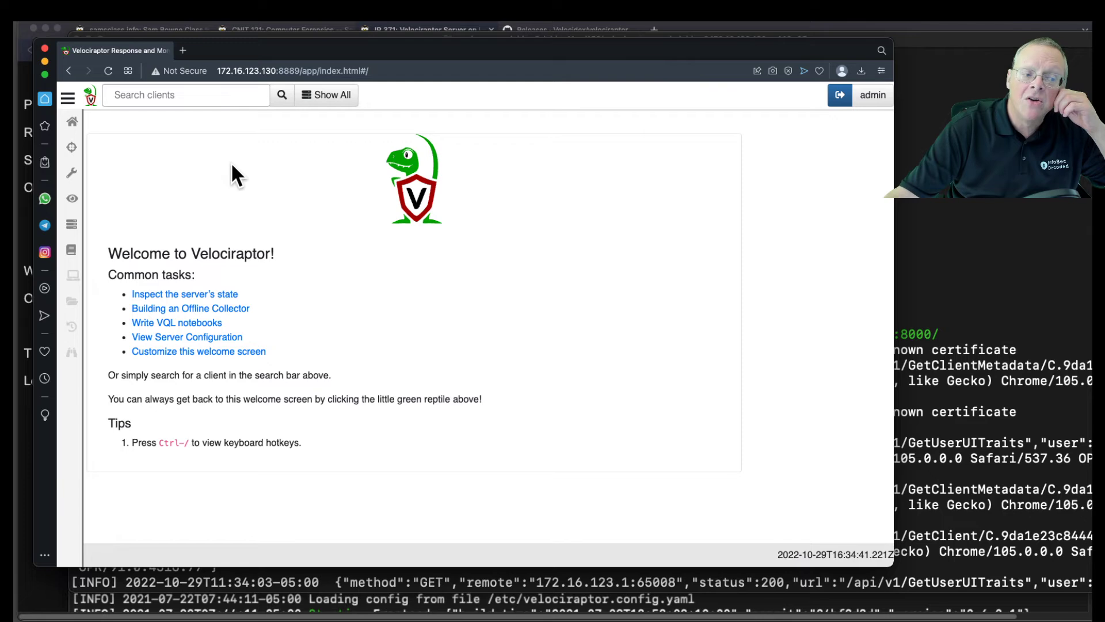
{"action": "left_click", "coordinate": [210, 294]}
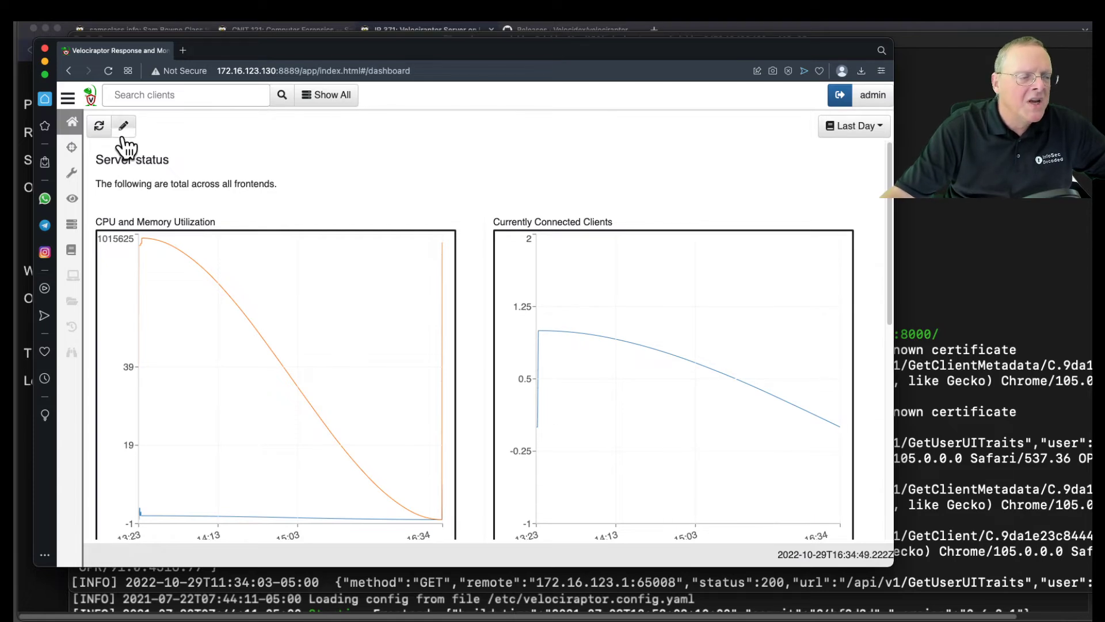
{"action": "left_click", "coordinate": [84, 96]}
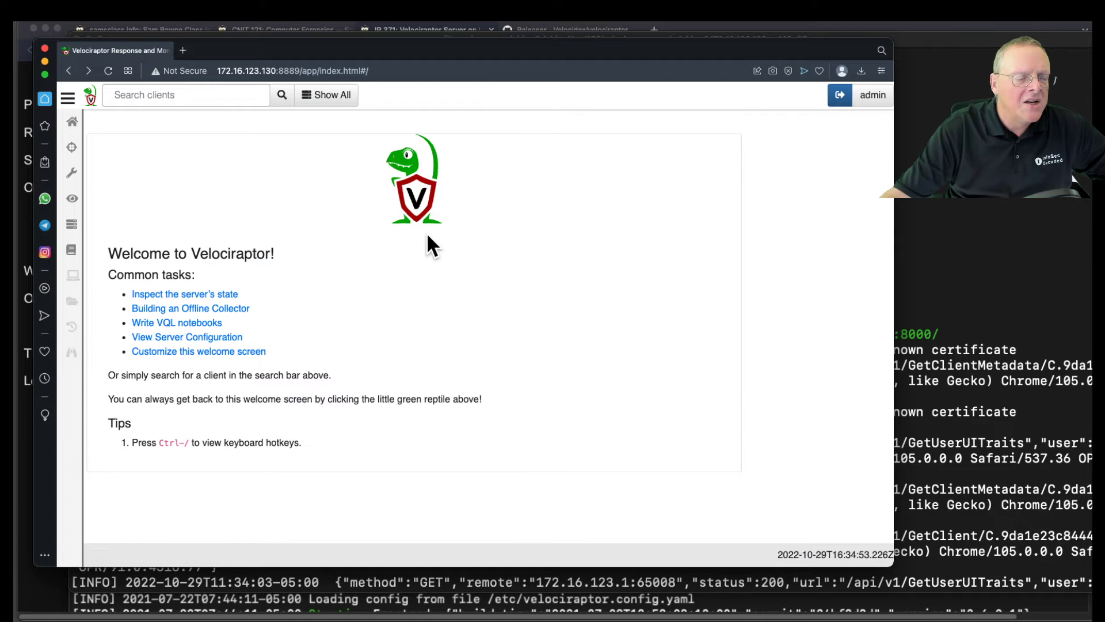
{"action": "left_click", "coordinate": [332, 96]}
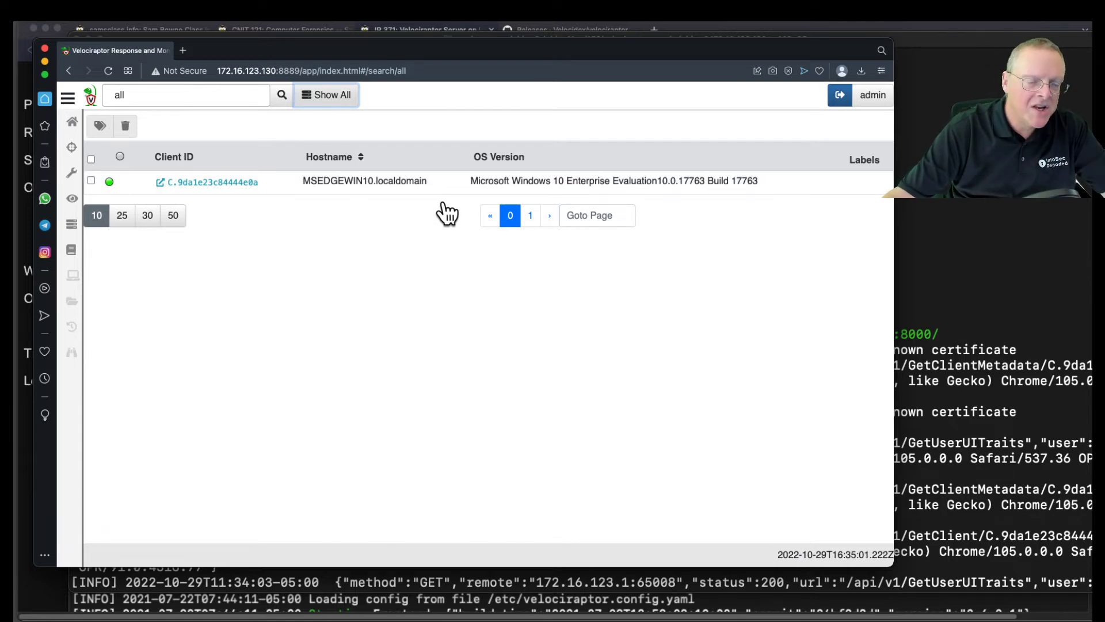
{"action": "key", "text": "super+Tab"}
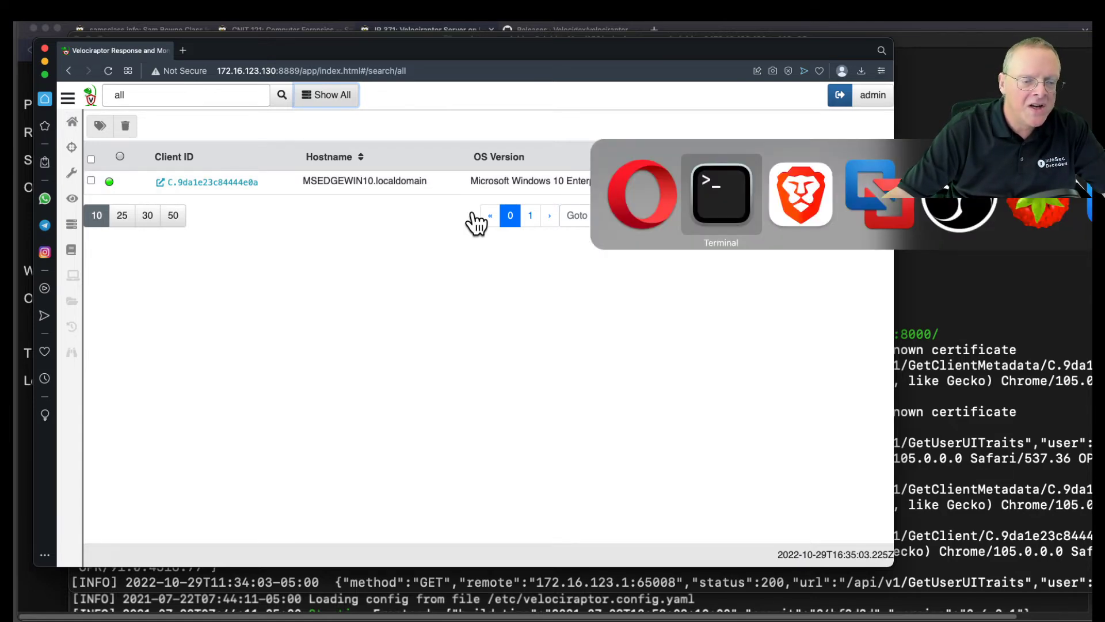
{"action": "key", "text": "super+Tab"}
{"action": "key", "text": "super+Tab"}
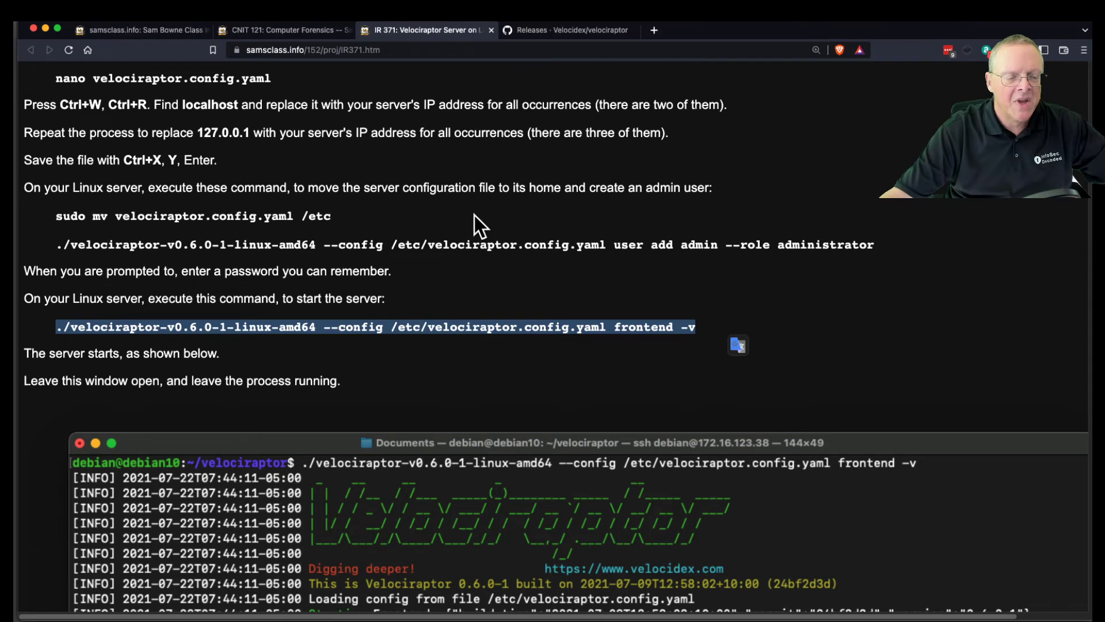
Scroll past the GUI and Azure sections to Task 2's Windows client config instructions.
{"action": "scroll", "coordinate": [833, 289], "scroll_direction": "down", "scroll_amount": 15}
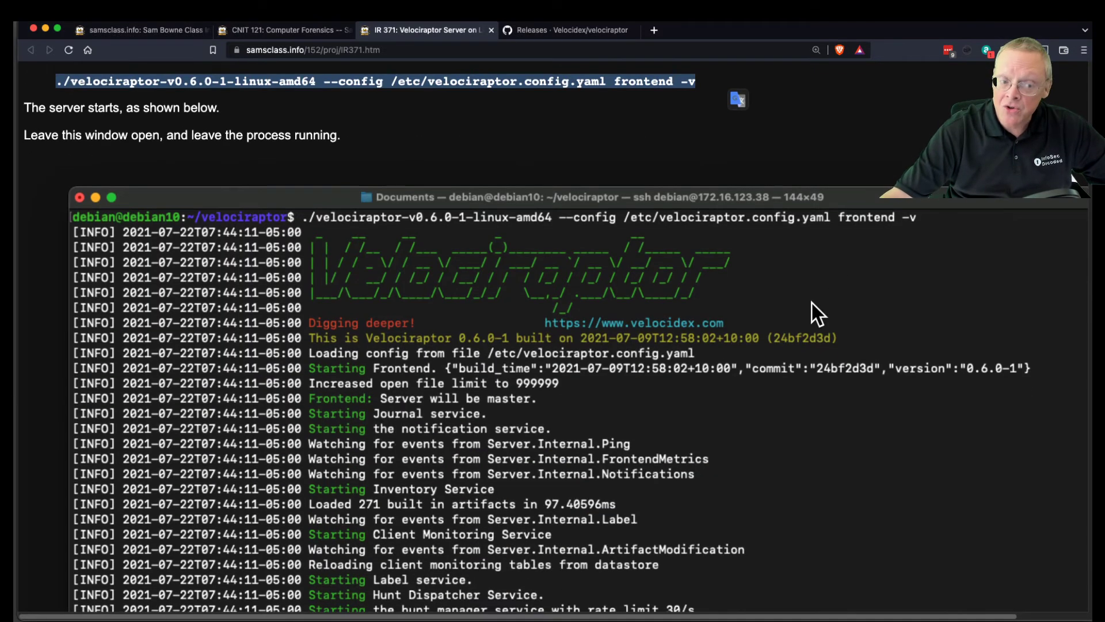
{"action": "scroll", "coordinate": [812, 303], "scroll_direction": "down", "scroll_amount": 20}
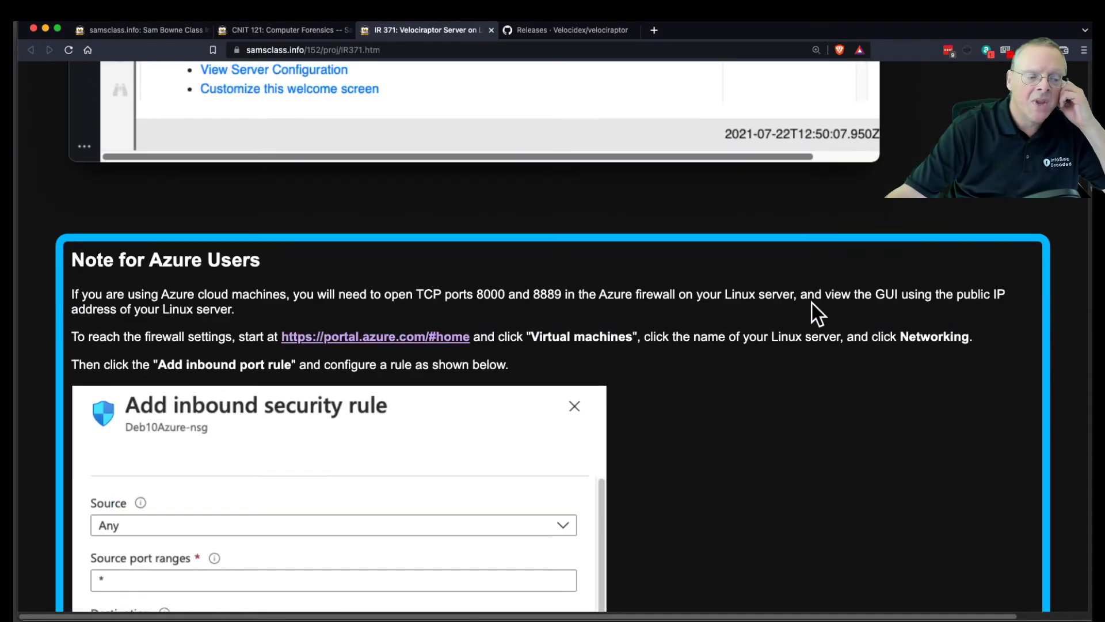
{"action": "scroll", "coordinate": [812, 303], "scroll_direction": "down", "scroll_amount": 15}
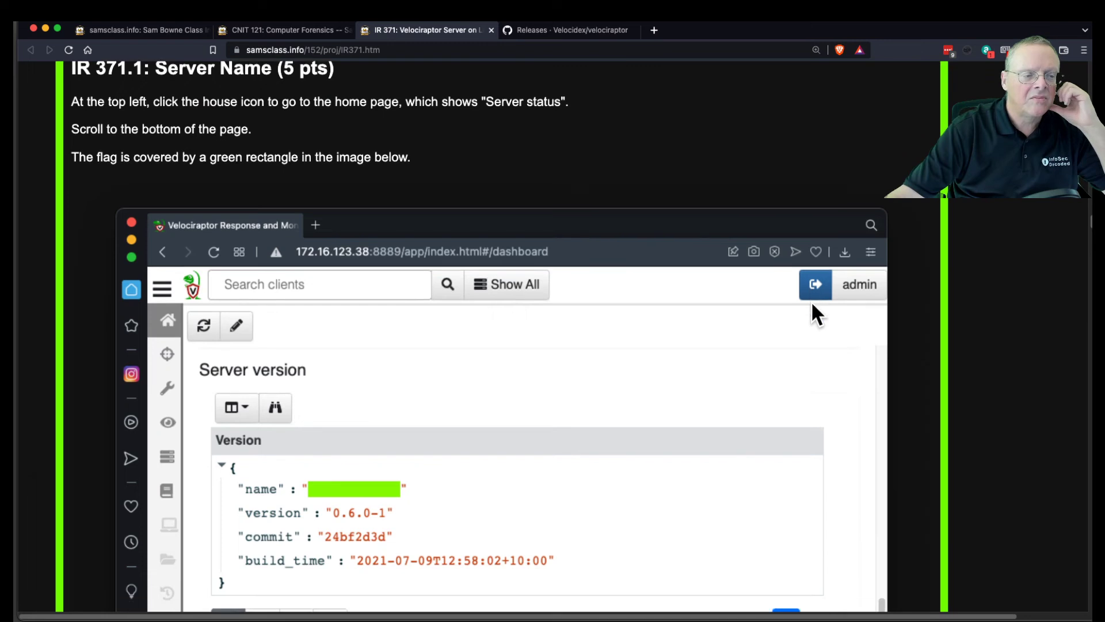
{"action": "scroll", "coordinate": [812, 303], "scroll_direction": "down", "scroll_amount": 2}
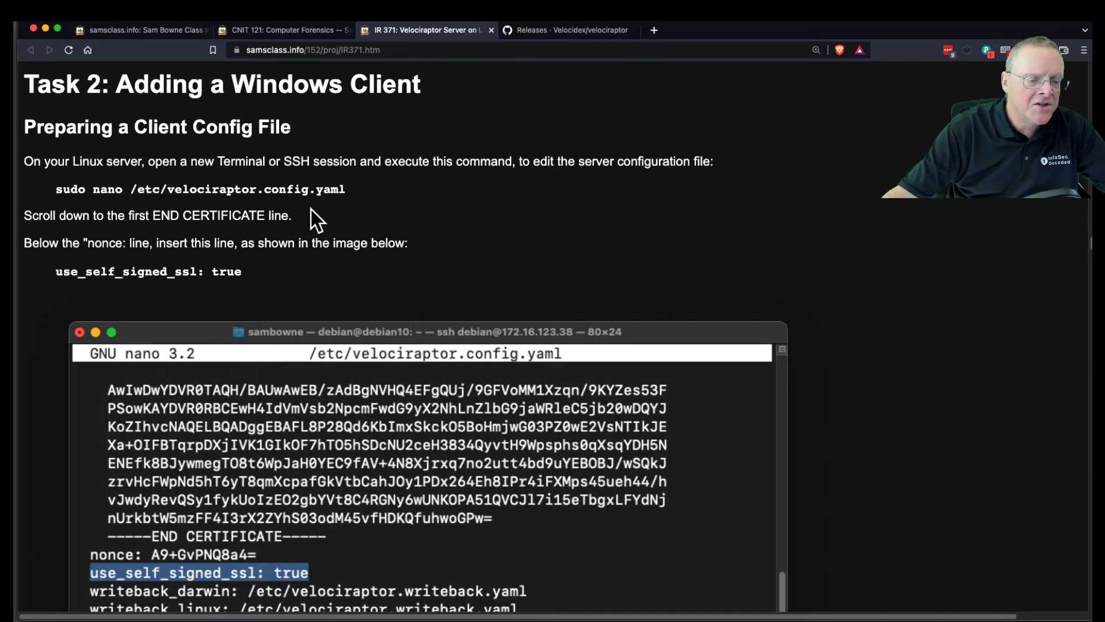
{"action": "key", "text": "super+Tab"}
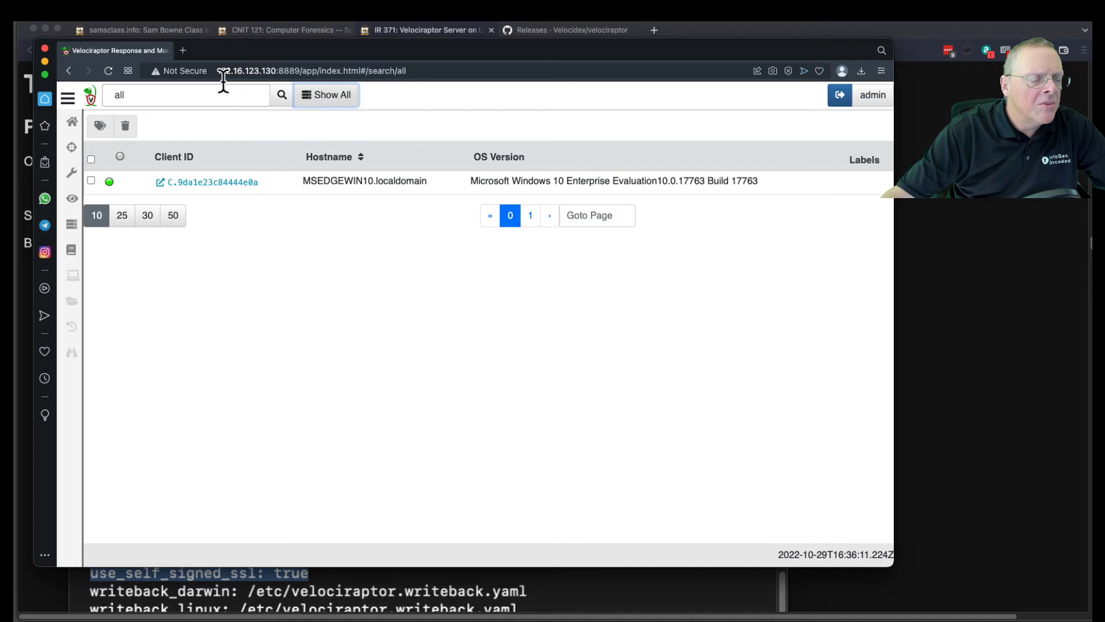
{"action": "left_click", "coordinate": [285, 72]}
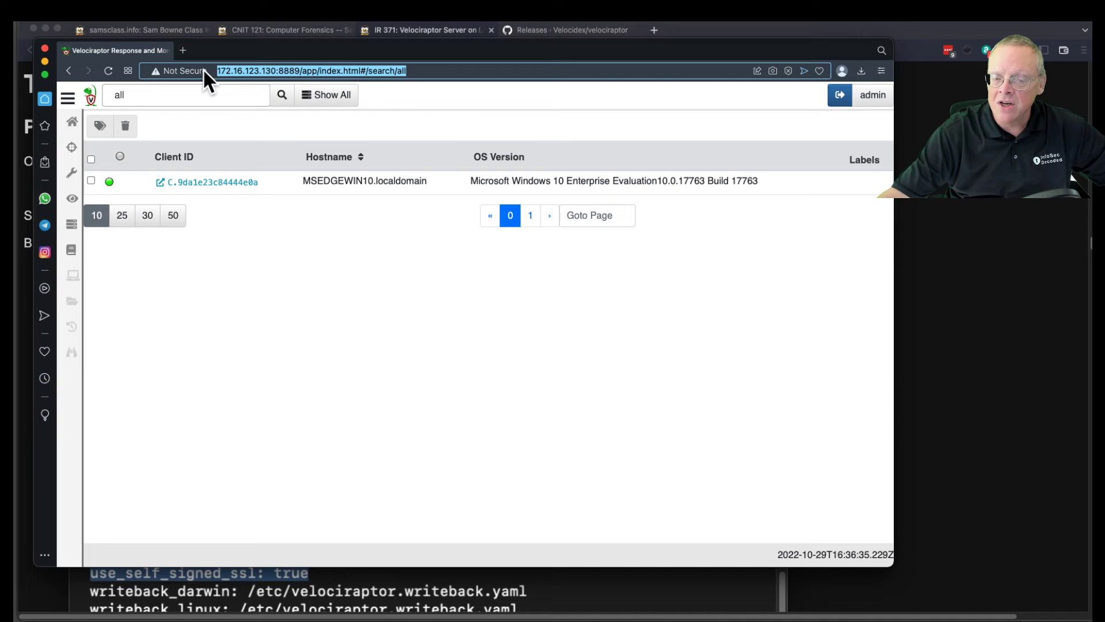
{"action": "key", "text": "super+Tab"}
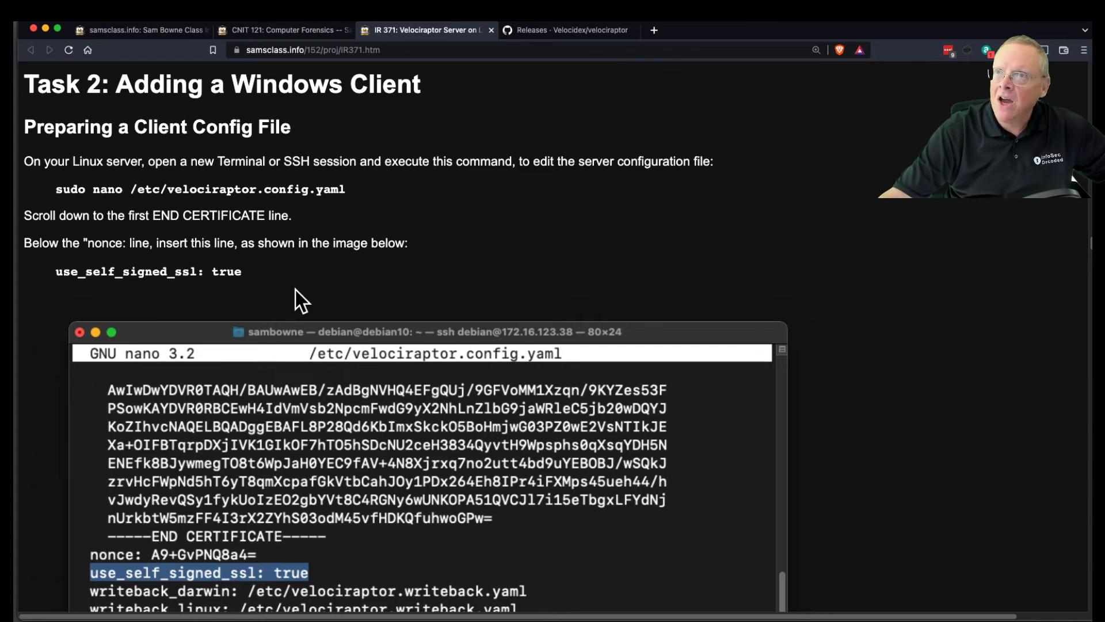
Scroll to Preparing a Windows Client Installer and widen Brave so the Azure note fits one line.
{"action": "scroll", "coordinate": [296, 289], "scroll_direction": "down", "scroll_amount": 3}
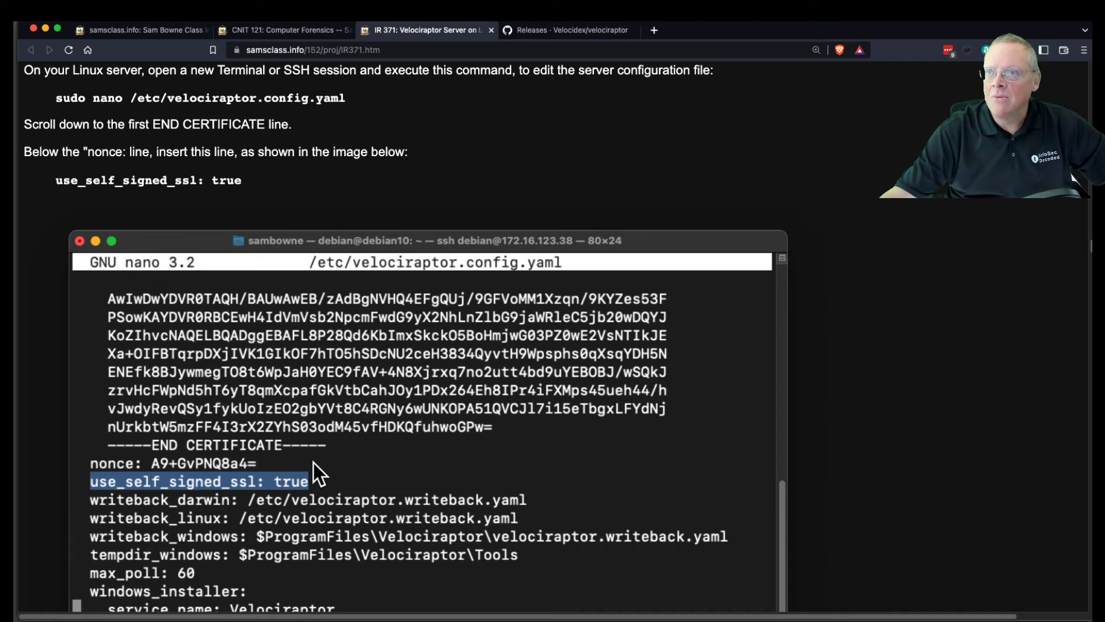
{"action": "scroll", "coordinate": [315, 463], "scroll_direction": "down", "scroll_amount": 5}
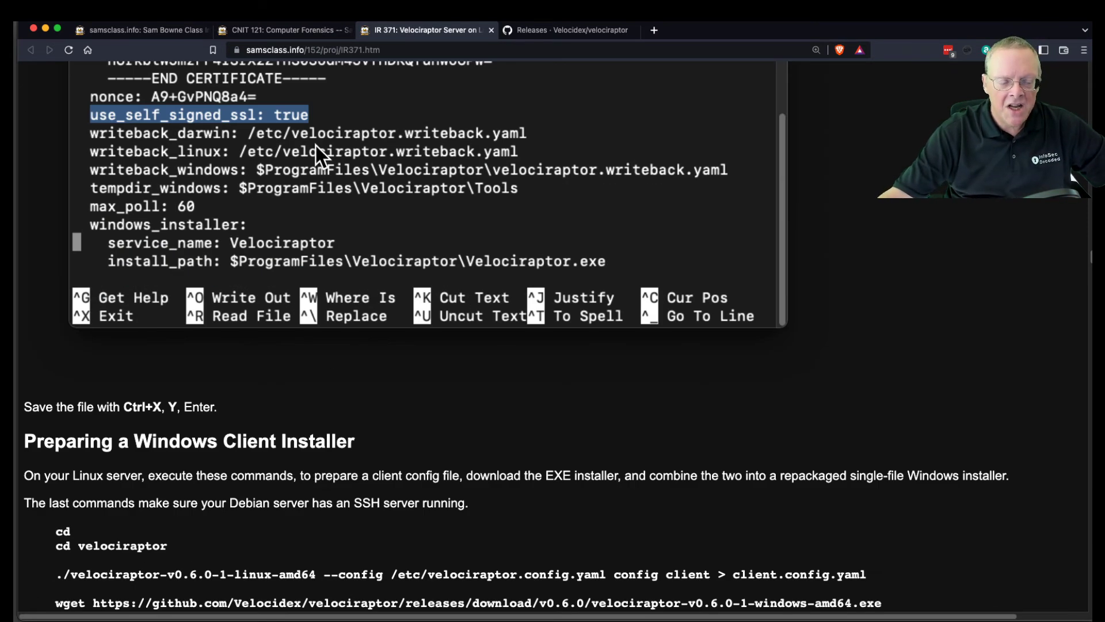
{"action": "scroll", "coordinate": [337, 340], "scroll_direction": "down", "scroll_amount": 1}
{"action": "scroll", "coordinate": [337, 348], "scroll_direction": "down", "scroll_amount": 5}
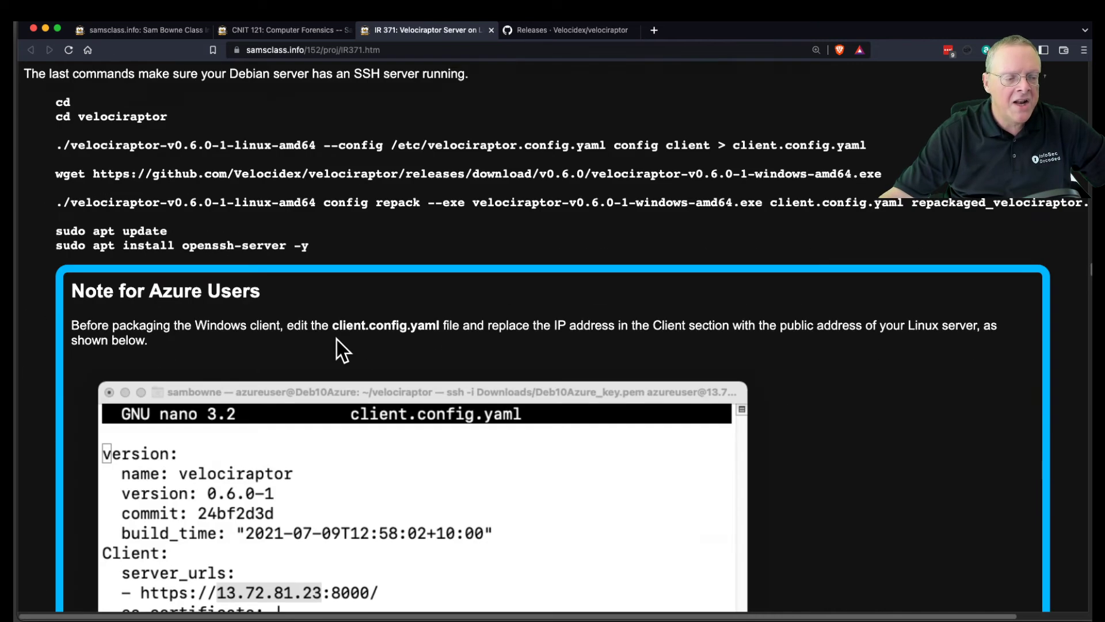
{"action": "scroll", "coordinate": [225, 201], "scroll_direction": "up", "scroll_amount": 1}
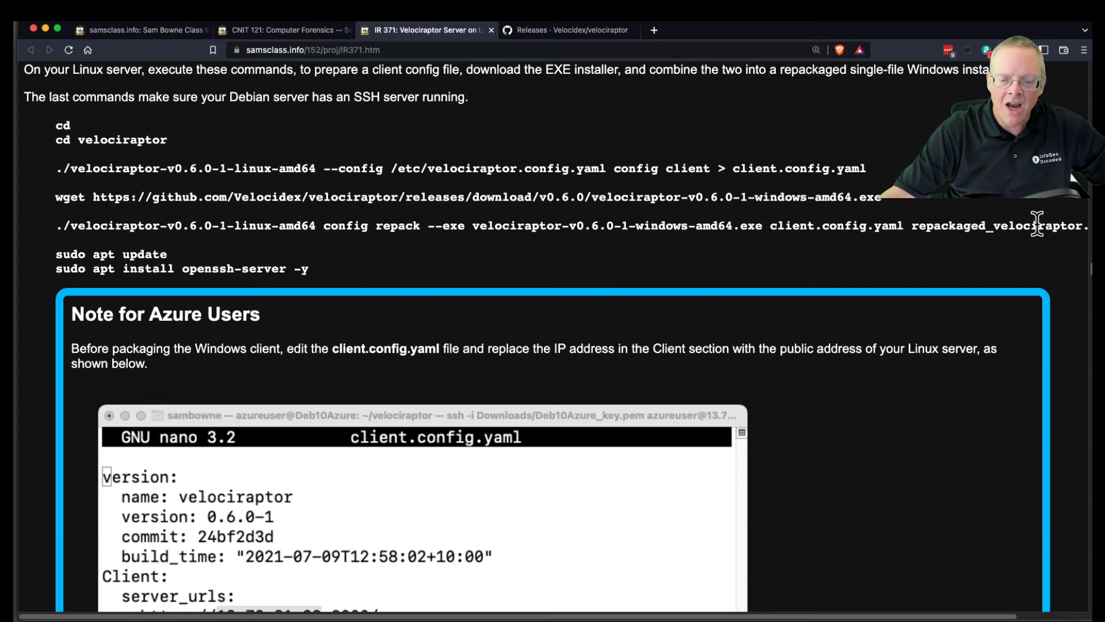
{"action": "left_click_drag", "start_coordinate": [1093, 235], "coordinate": [1104, 235]}
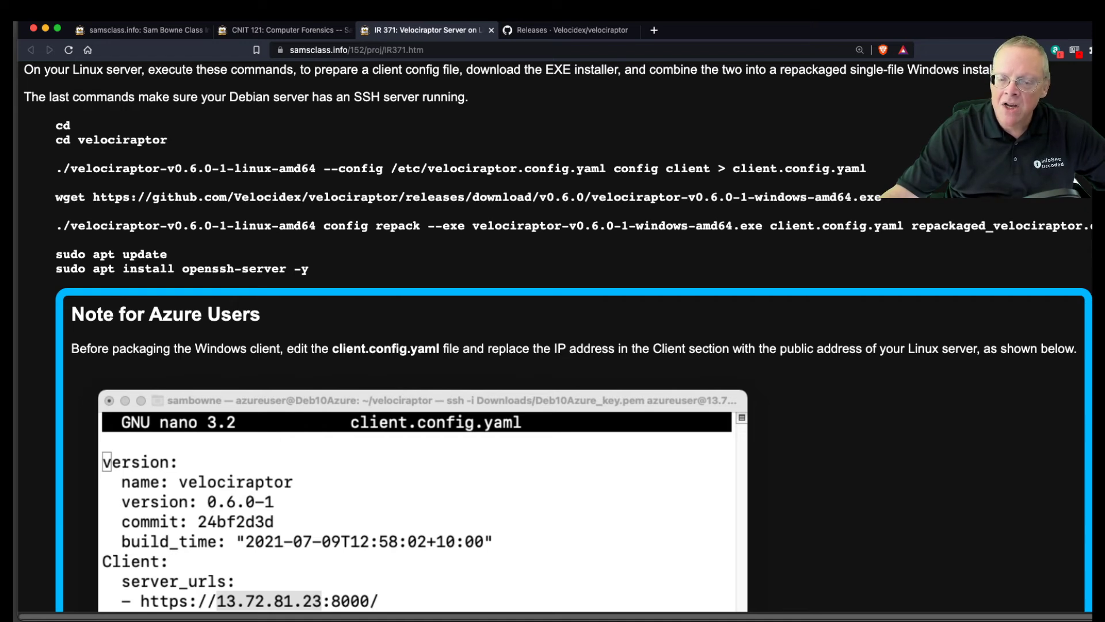
Read Installing the Windows Client down to the service install step, then switch to the Velociraptor console.
{"action": "scroll", "coordinate": [1075, 181], "scroll_direction": "down", "scroll_amount": 15}
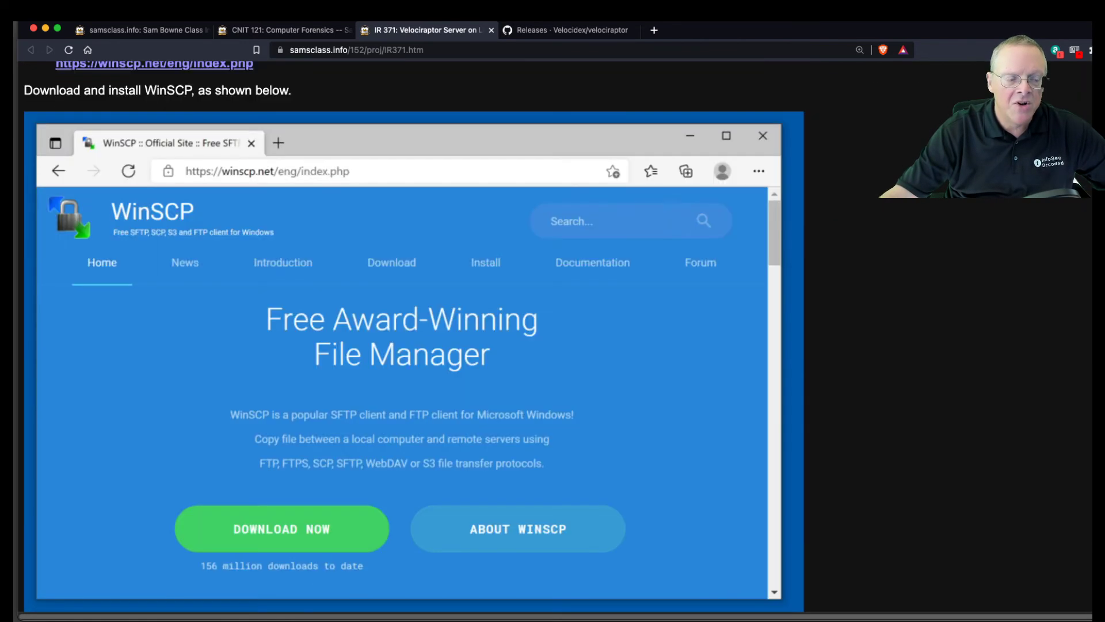
{"action": "scroll", "coordinate": [192, 265], "scroll_direction": "up", "scroll_amount": 2}
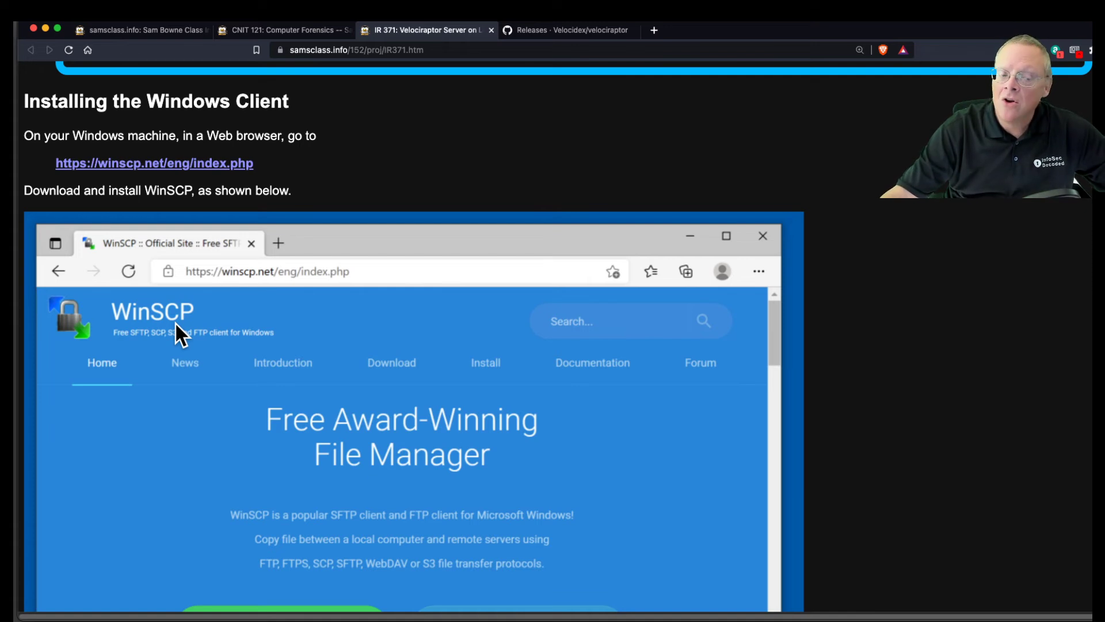
{"action": "scroll", "coordinate": [176, 322], "scroll_direction": "down", "scroll_amount": 7}
{"action": "scroll", "coordinate": [176, 324], "scroll_direction": "down", "scroll_amount": 3}
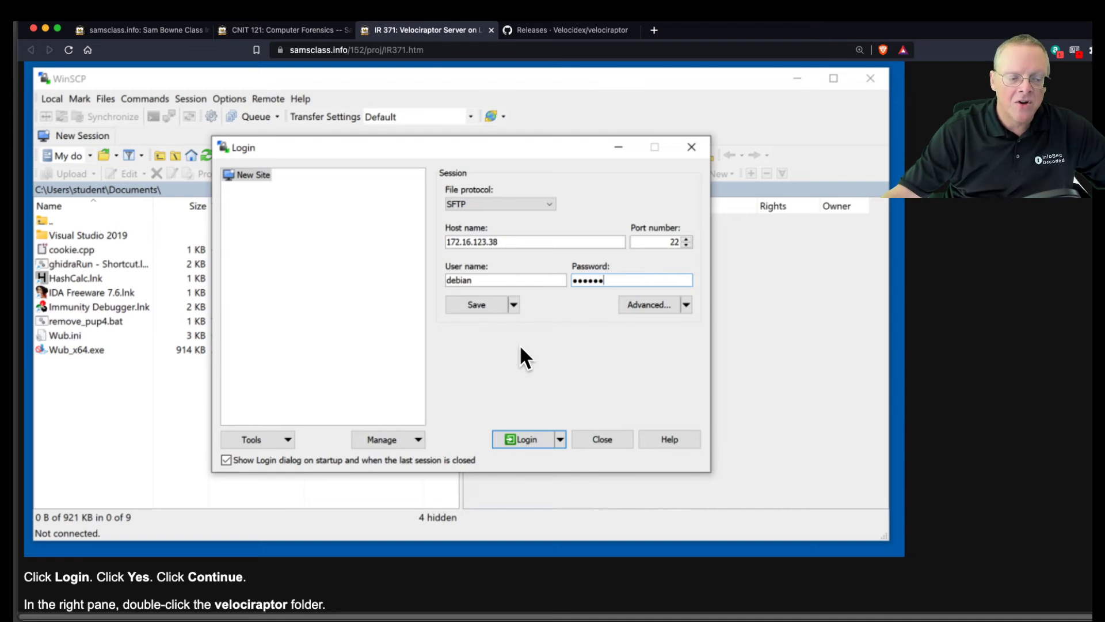
{"action": "scroll", "coordinate": [514, 288], "scroll_direction": "down", "scroll_amount": 15}
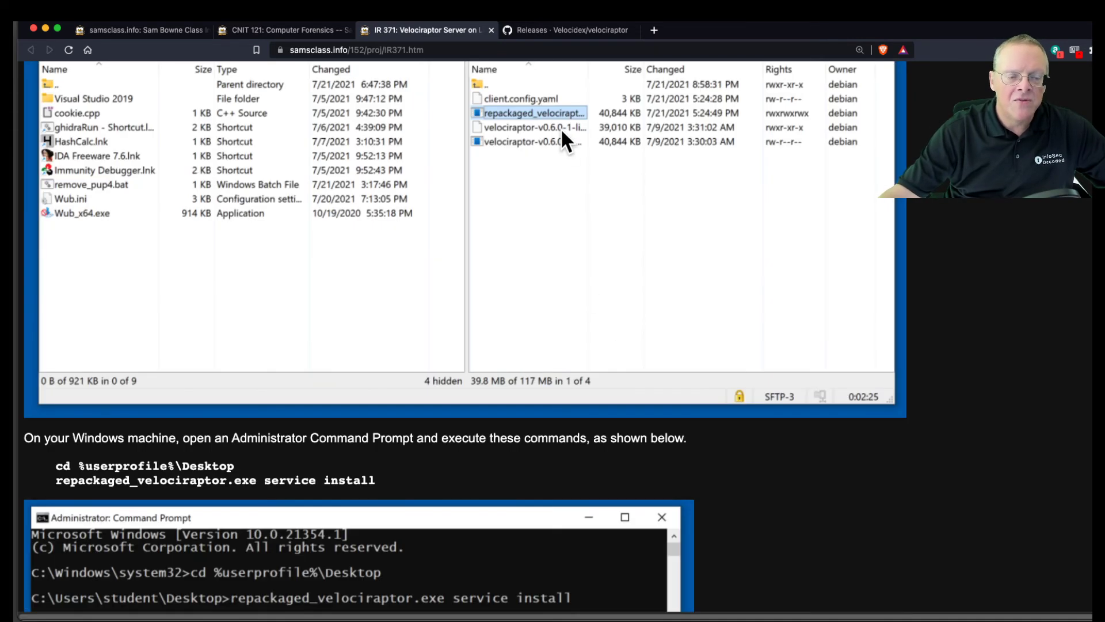
{"action": "scroll", "coordinate": [515, 199], "scroll_direction": "up", "scroll_amount": 3}
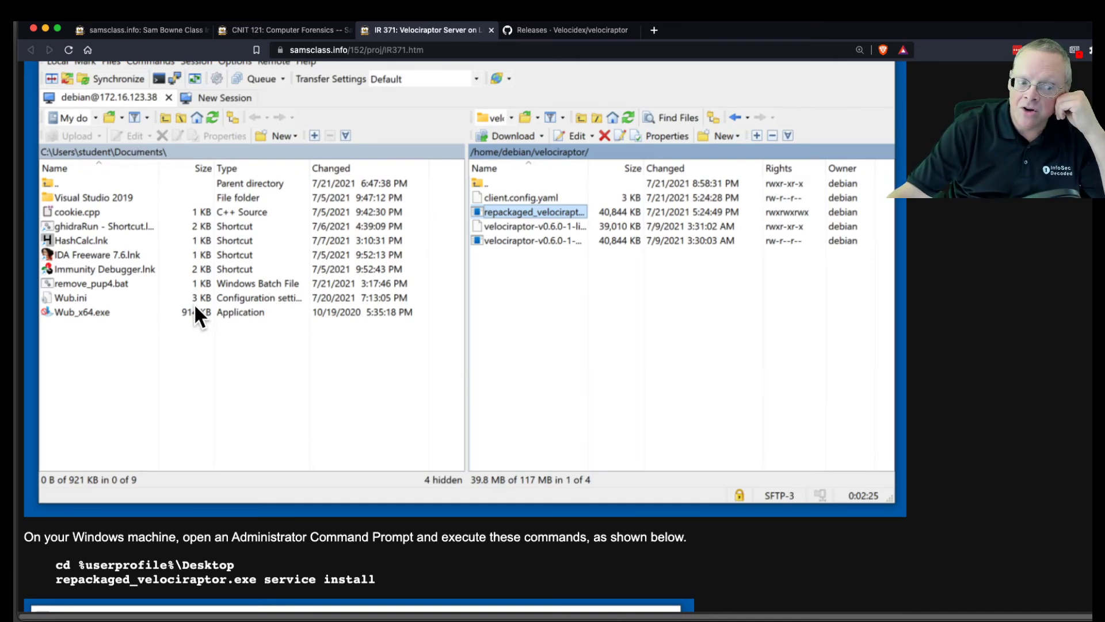
{"action": "scroll", "coordinate": [195, 303], "scroll_direction": "down", "scroll_amount": 5}
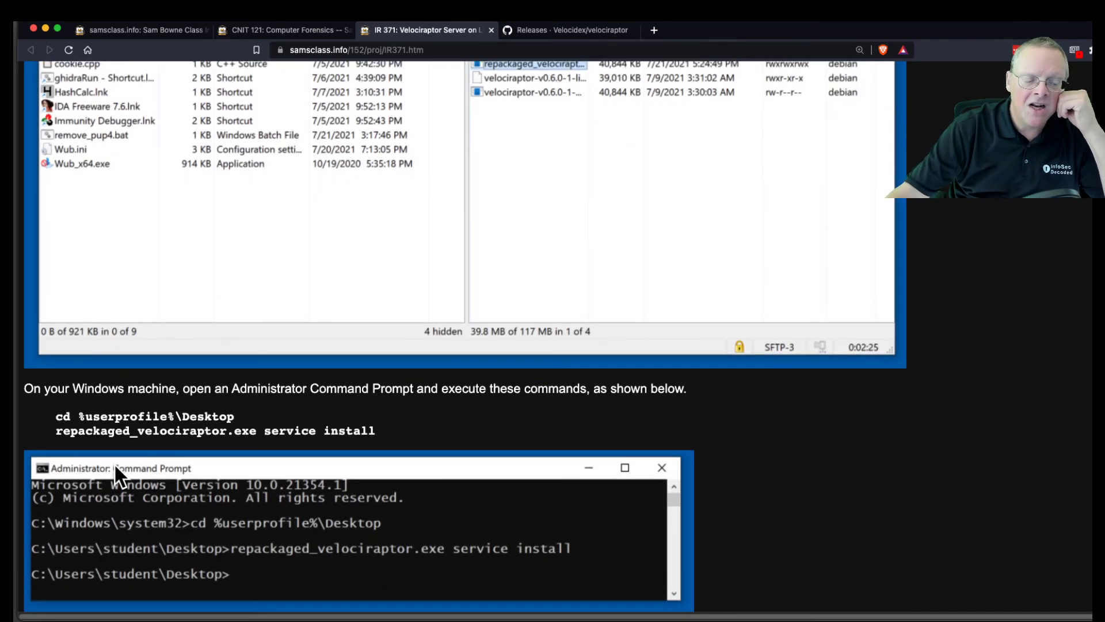
{"action": "scroll", "coordinate": [182, 432], "scroll_direction": "down", "scroll_amount": 3}
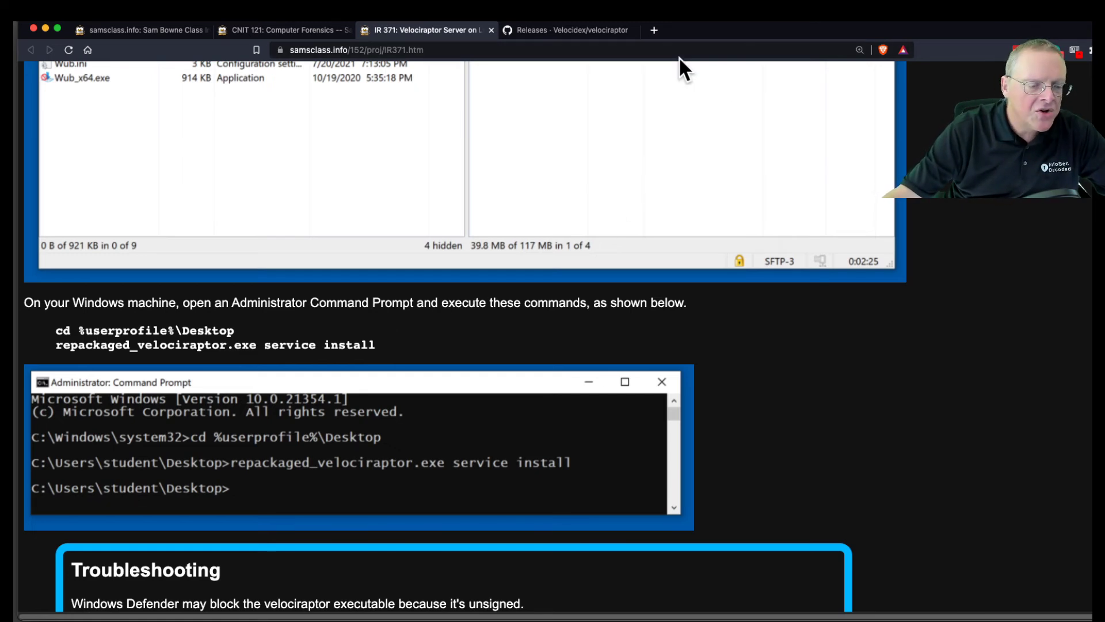
{"action": "key", "text": "super+Tab"}
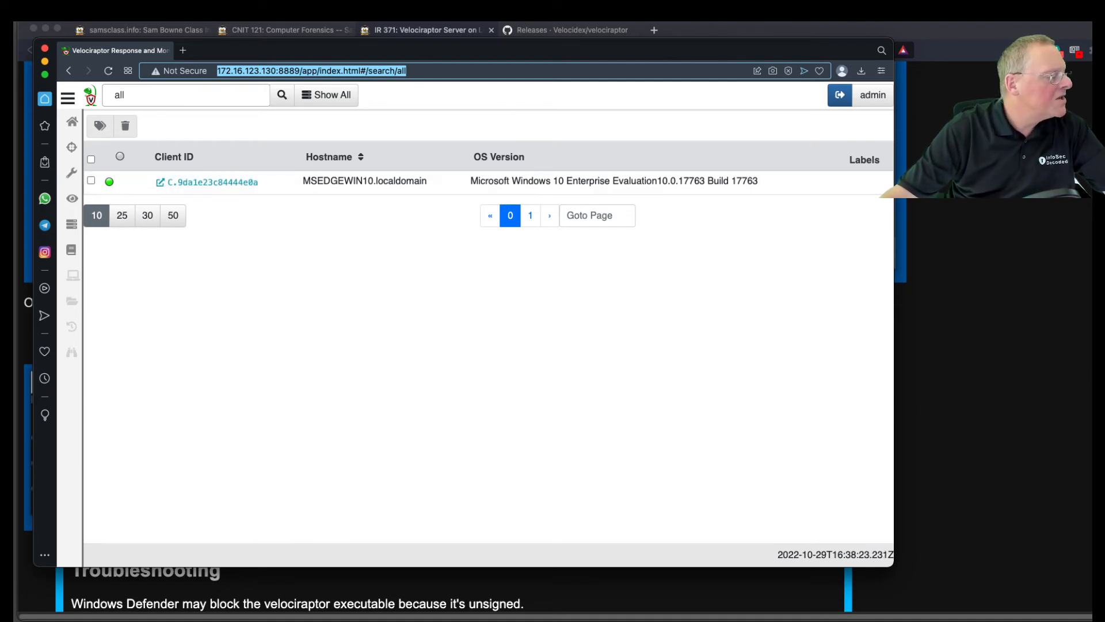
Bring the Win10-Tools-F22 VM window with its Administrator Command Prompt in front of the Velociraptor GUI.
{"action": "key", "text": "super+Tab"}
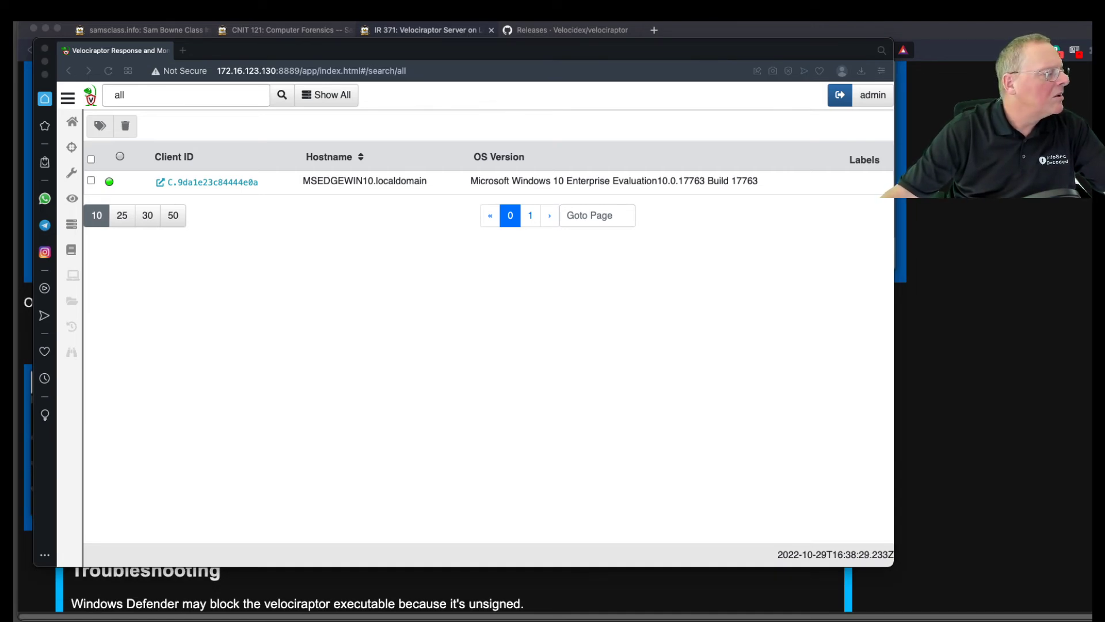
{"action": "left_click_drag", "start_coordinate": [0, 23], "coordinate": [384, 47]}
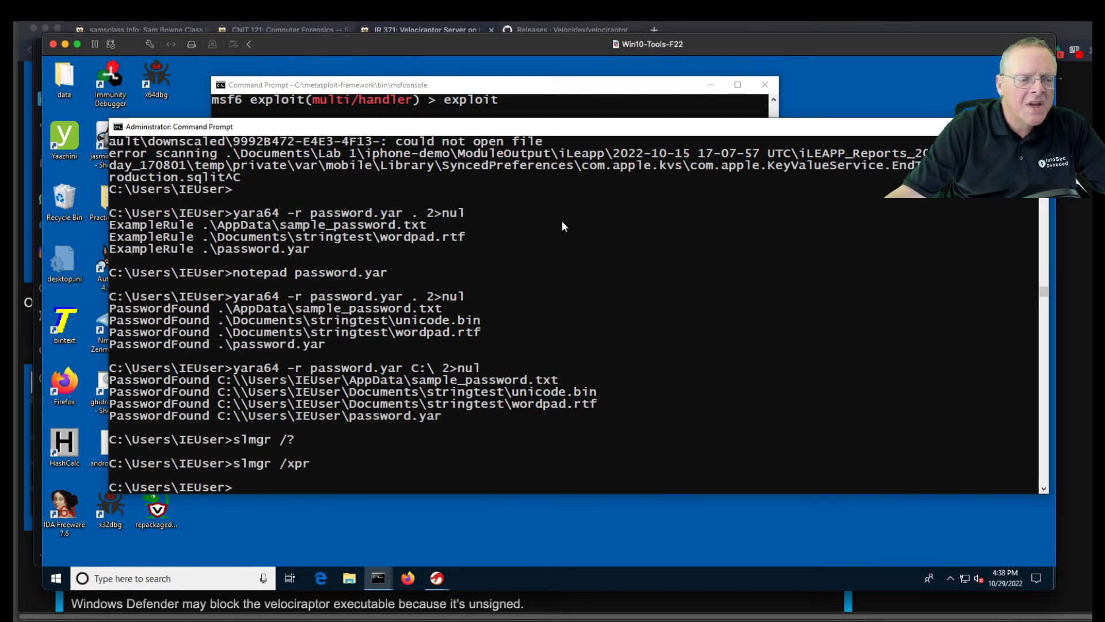
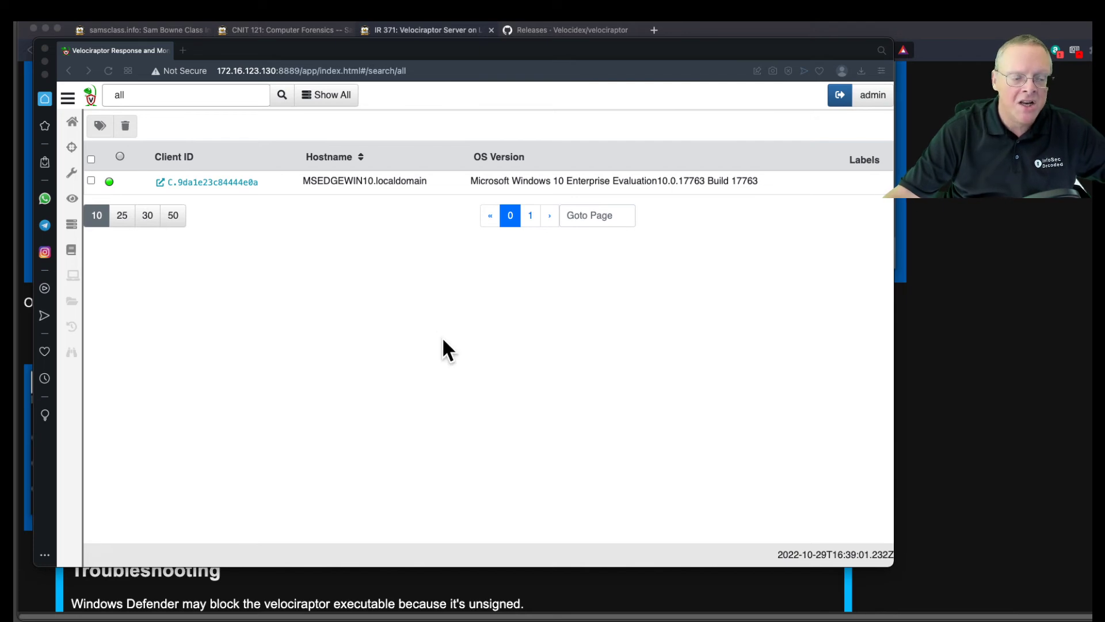
Open the Overview page of client MSEDGEWIN10.localdomain in the Velociraptor GUI.
{"action": "left_click", "coordinate": [465, 363]}
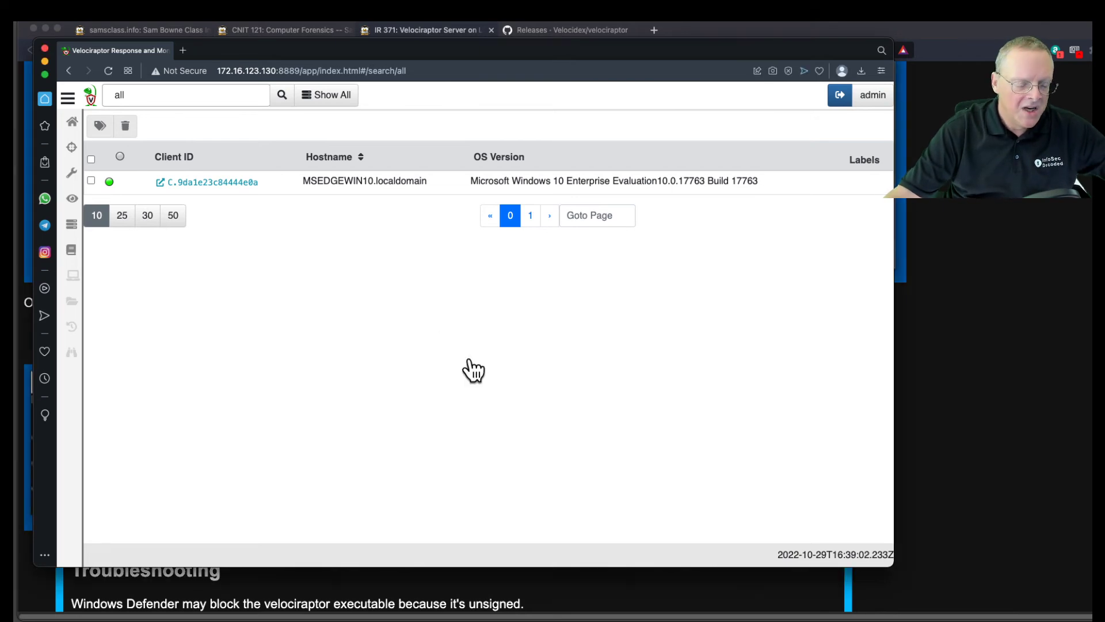
{"action": "left_click", "coordinate": [227, 183]}
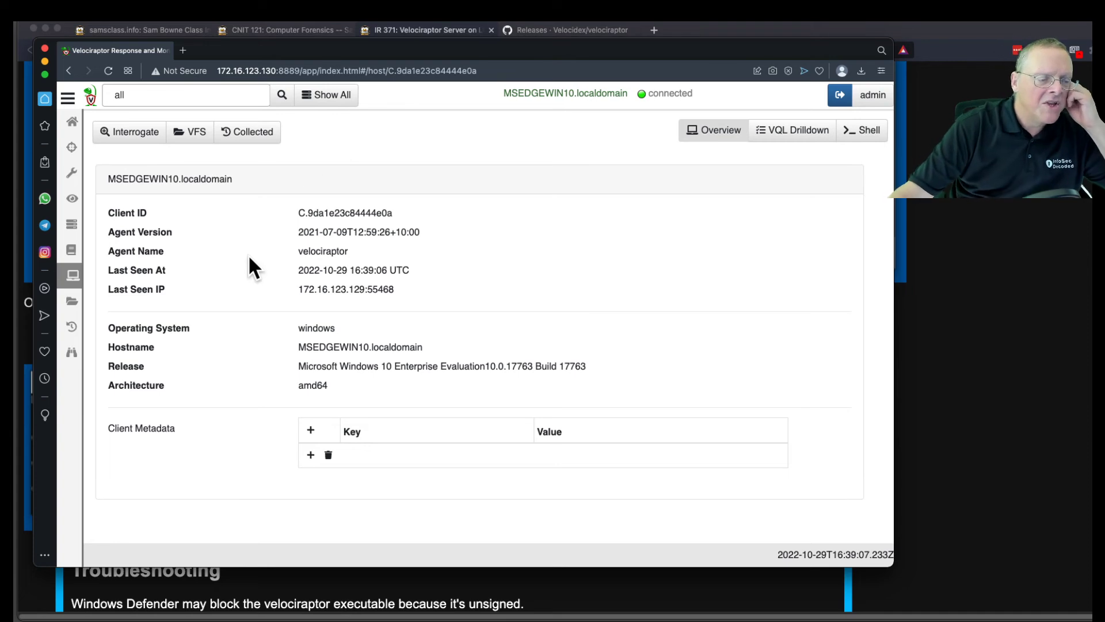
In the client's VFS, refresh the ntfs branch and select the \\.\C: drive.
{"action": "left_click", "coordinate": [193, 146]}
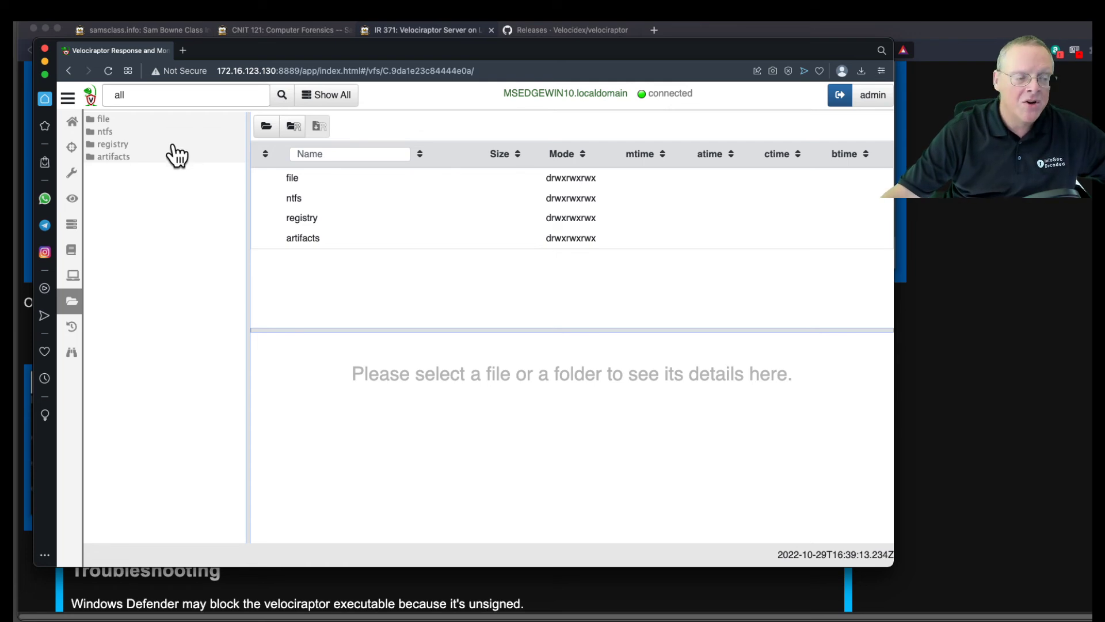
{"action": "left_click", "coordinate": [105, 132]}
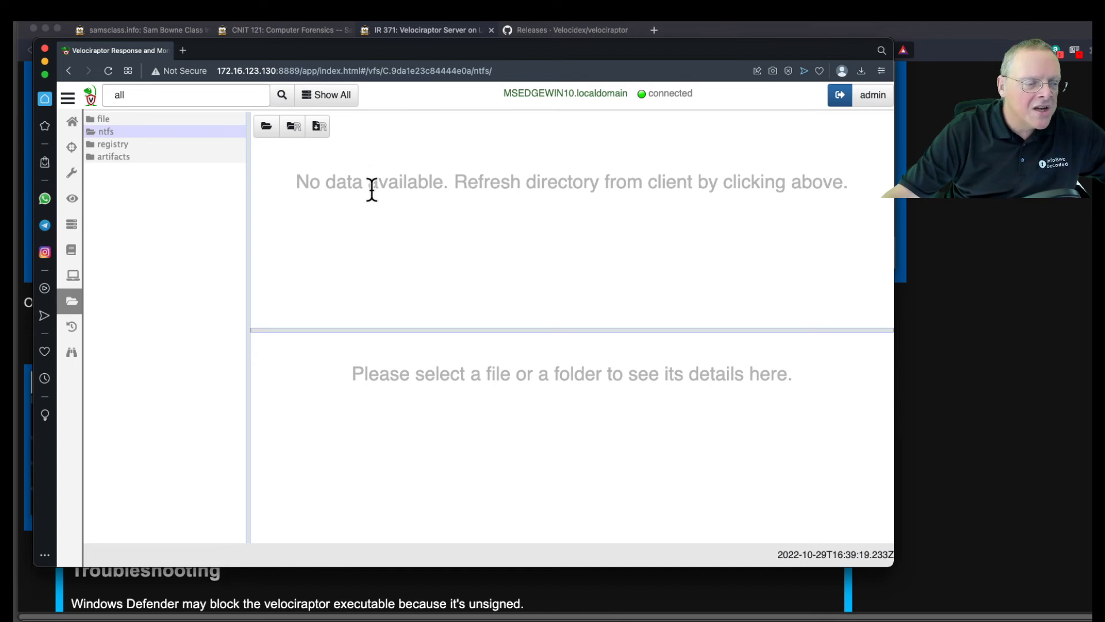
{"action": "left_click", "coordinate": [267, 130]}
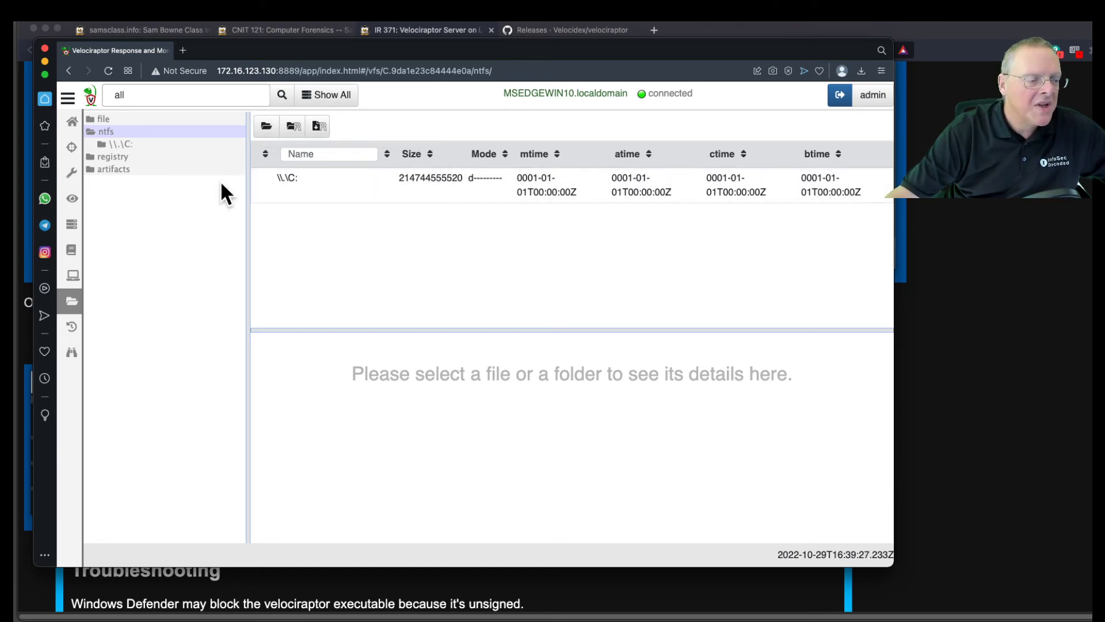
{"action": "left_click", "coordinate": [129, 148]}
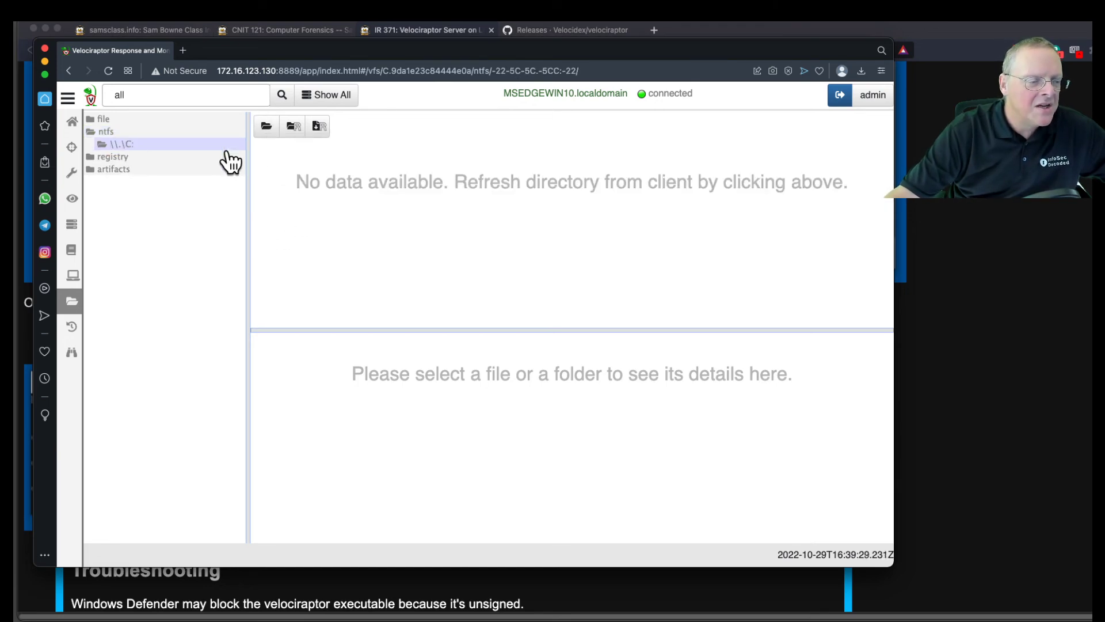
Fetch the \\.\C: root listing, review entries like Windows, Users and Program Files, then select registry.
{"action": "left_click", "coordinate": [268, 127]}
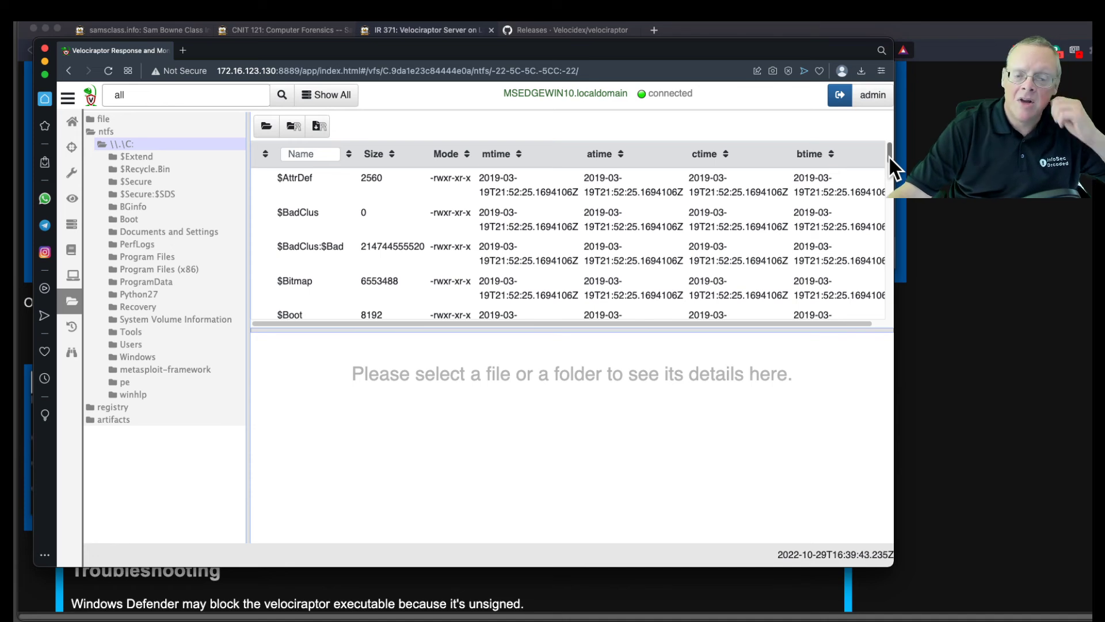
{"action": "left_click_drag", "start_coordinate": [889, 154], "coordinate": [889, 186]}
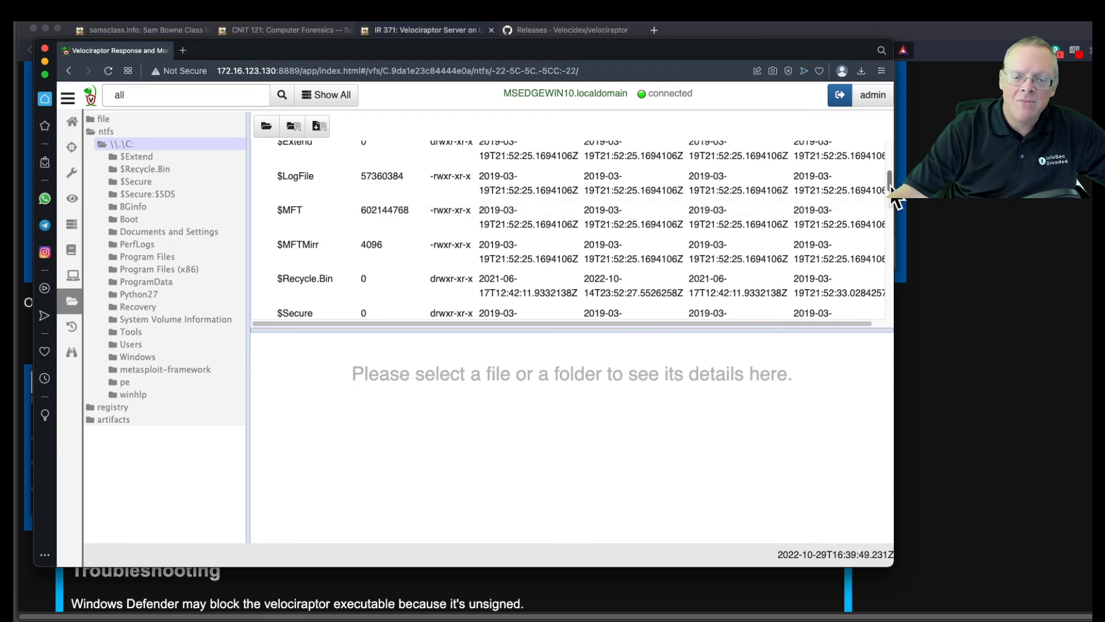
{"action": "left_click_drag", "start_coordinate": [890, 190], "coordinate": [894, 205]}
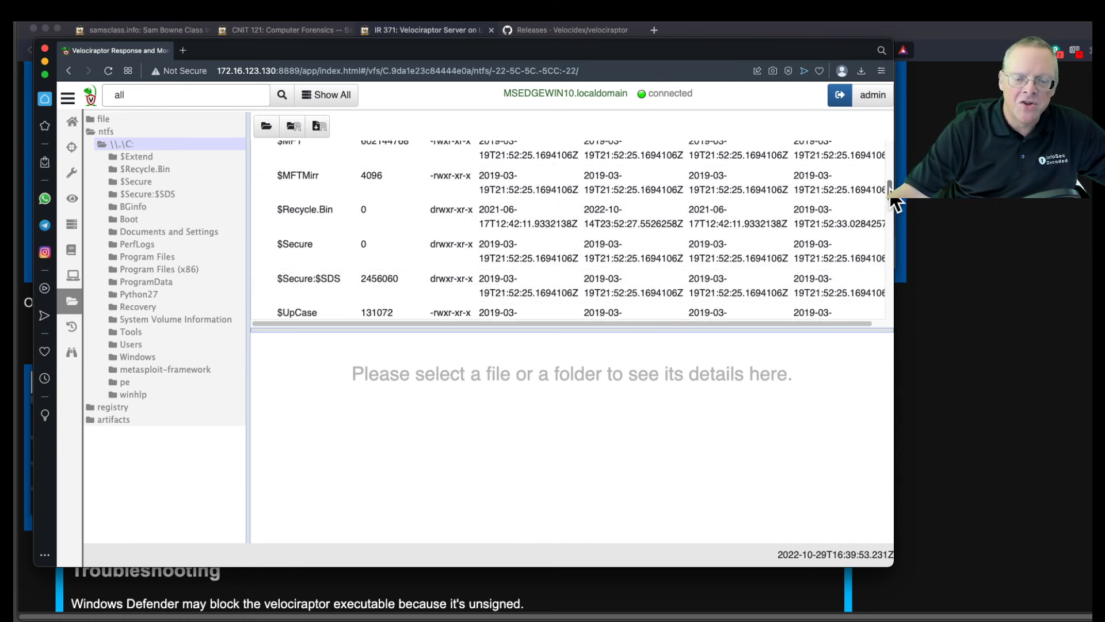
{"action": "scroll", "coordinate": [890, 199], "scroll_direction": "down", "scroll_amount": 8}
{"action": "left_click_drag", "start_coordinate": [890, 219], "coordinate": [890, 221]}
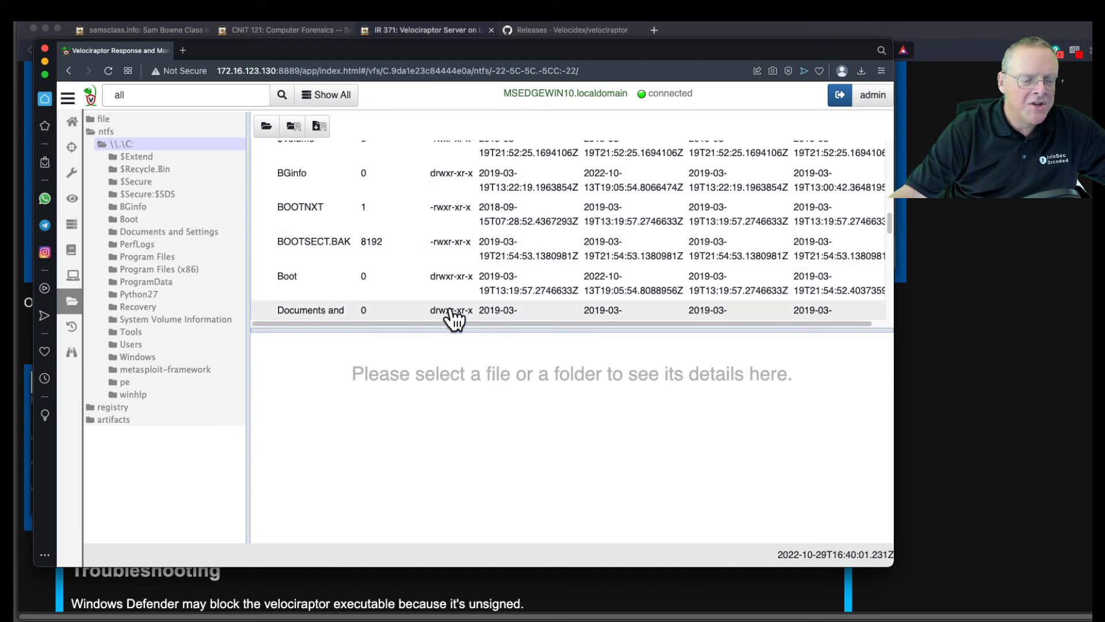
{"action": "left_click_drag", "start_coordinate": [889, 219], "coordinate": [893, 258]}
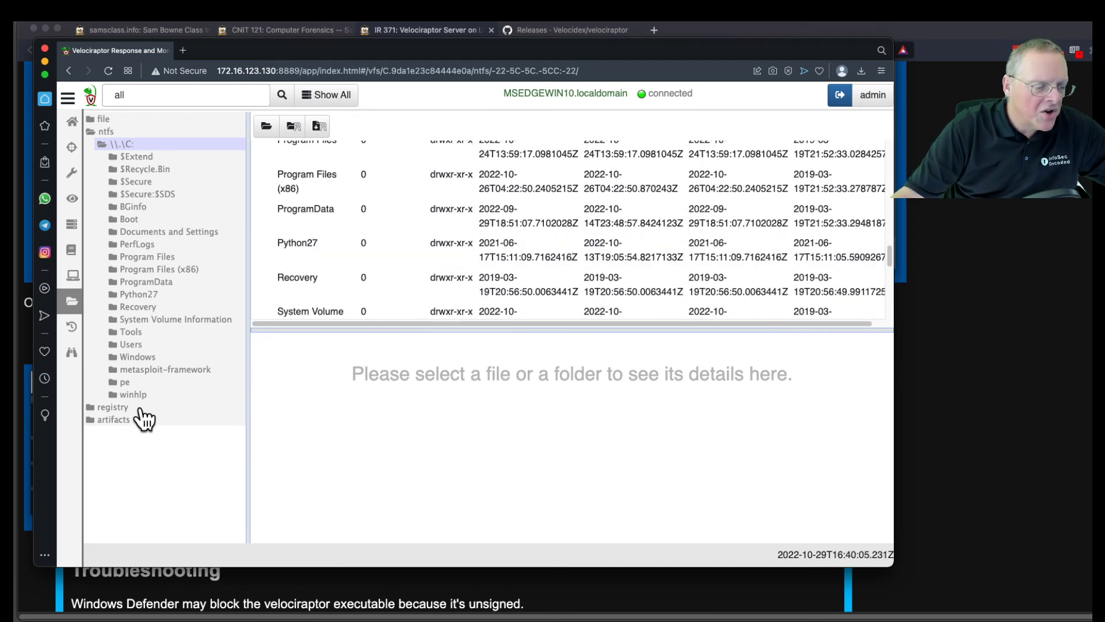
{"action": "left_click", "coordinate": [113, 407]}
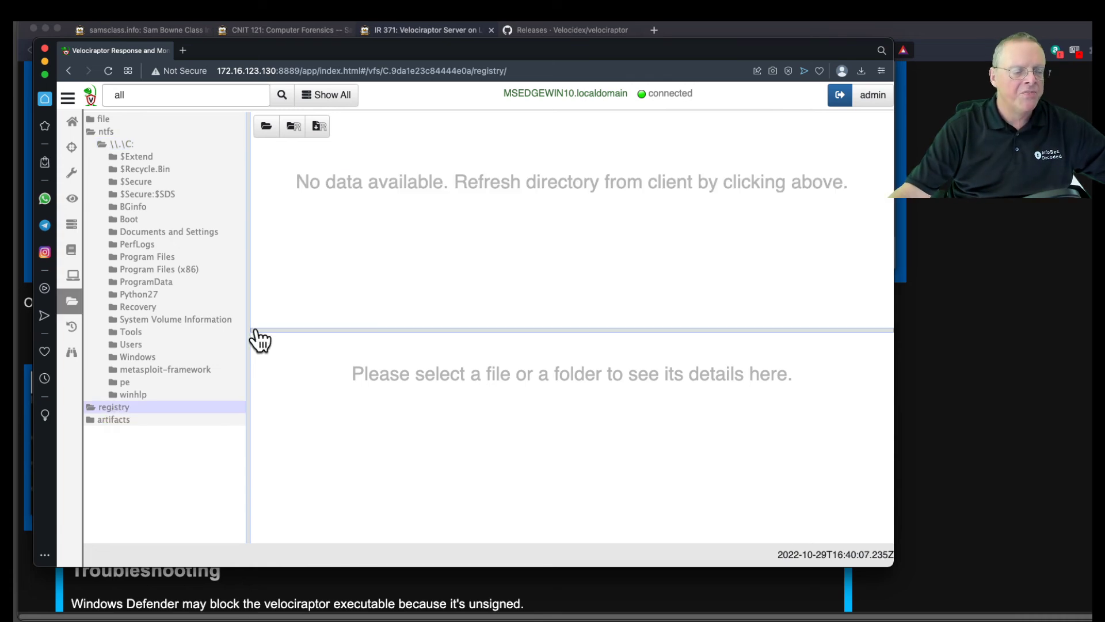
Refresh the registry branch to list the HKEY hives, then return to the all-clients list.
{"action": "left_click", "coordinate": [266, 127]}
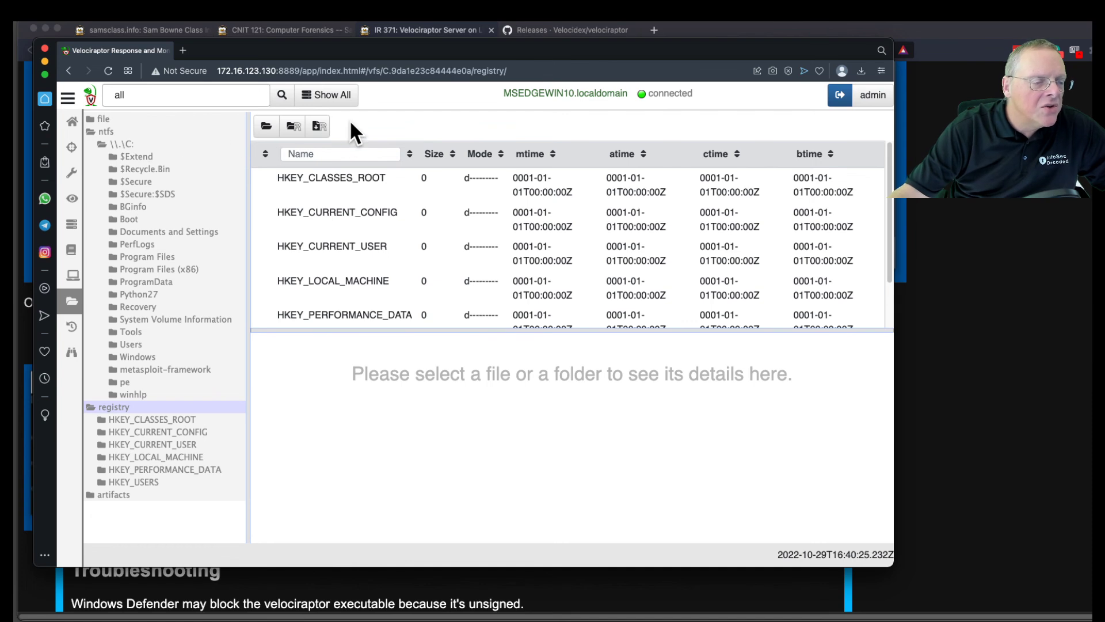
{"action": "left_click", "coordinate": [326, 99]}
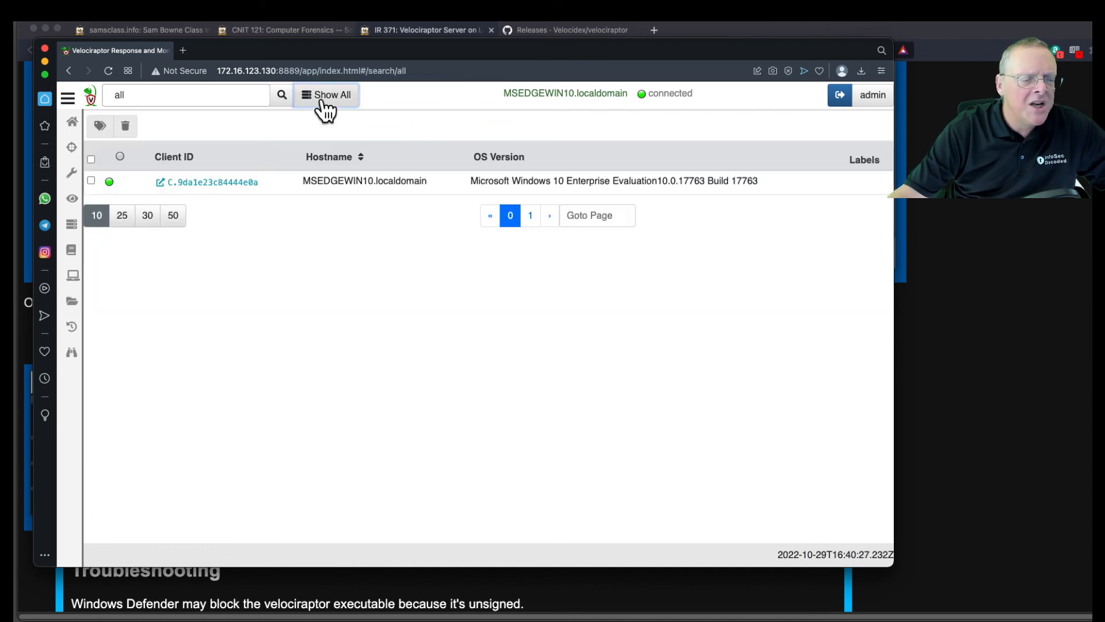
Reopen MSEDGEWIN10's overview and view its collected System.VFS.ListDirectory flows.
{"action": "left_click", "coordinate": [230, 183]}
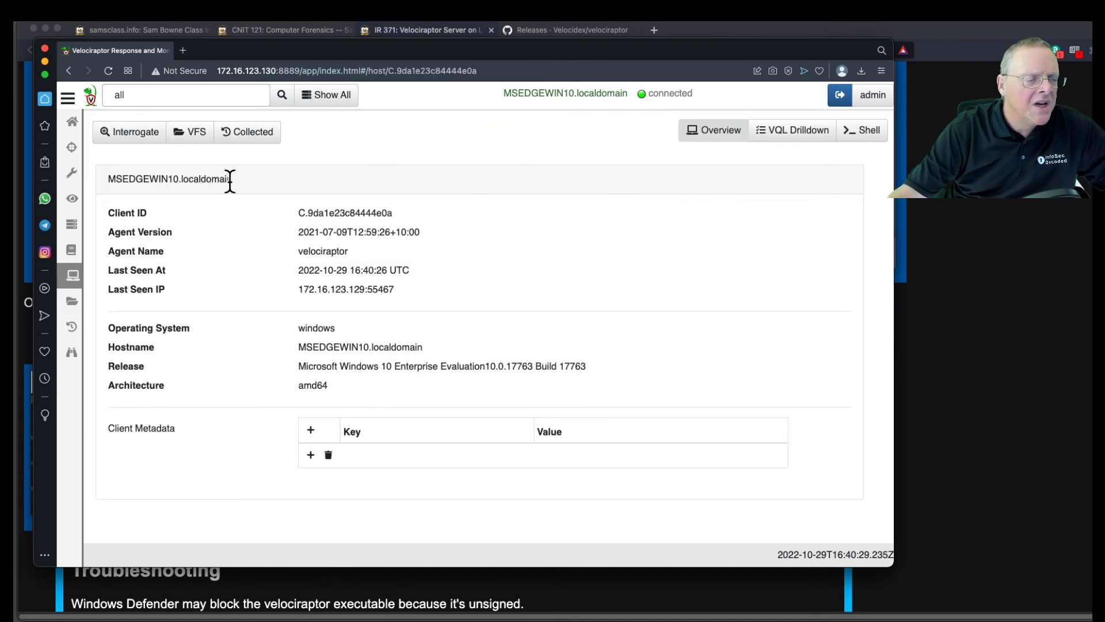
{"action": "left_click", "coordinate": [258, 130]}
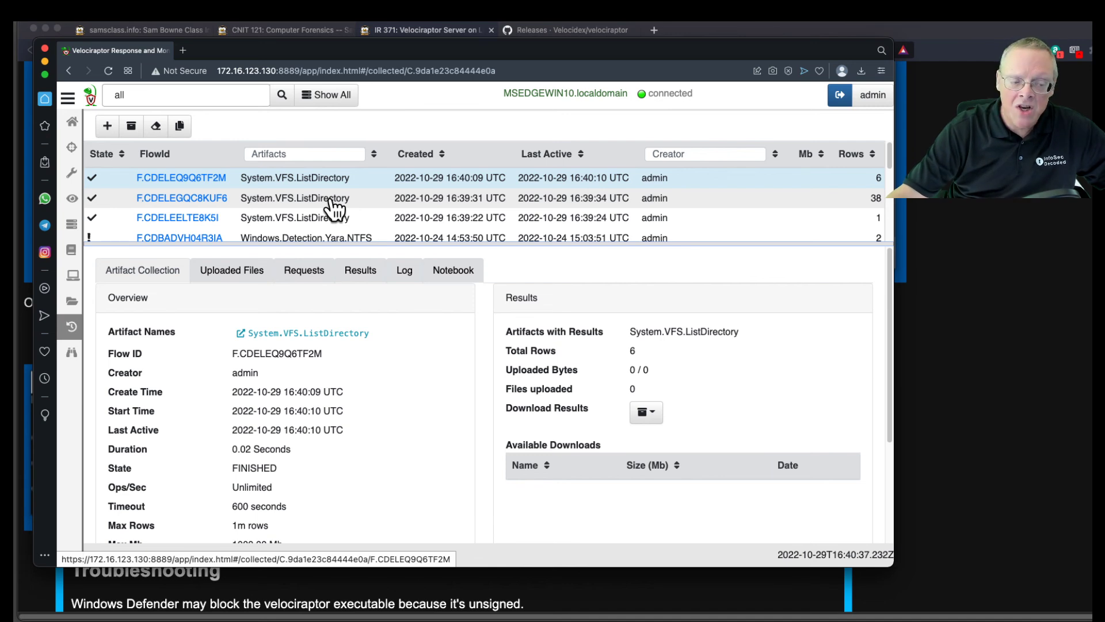
{"action": "left_click", "coordinate": [107, 126]}
Search 'netstat', select Windows.Network.Netstat, review its parameters and launch the collection.
{"action": "left_click", "coordinate": [246, 165]}
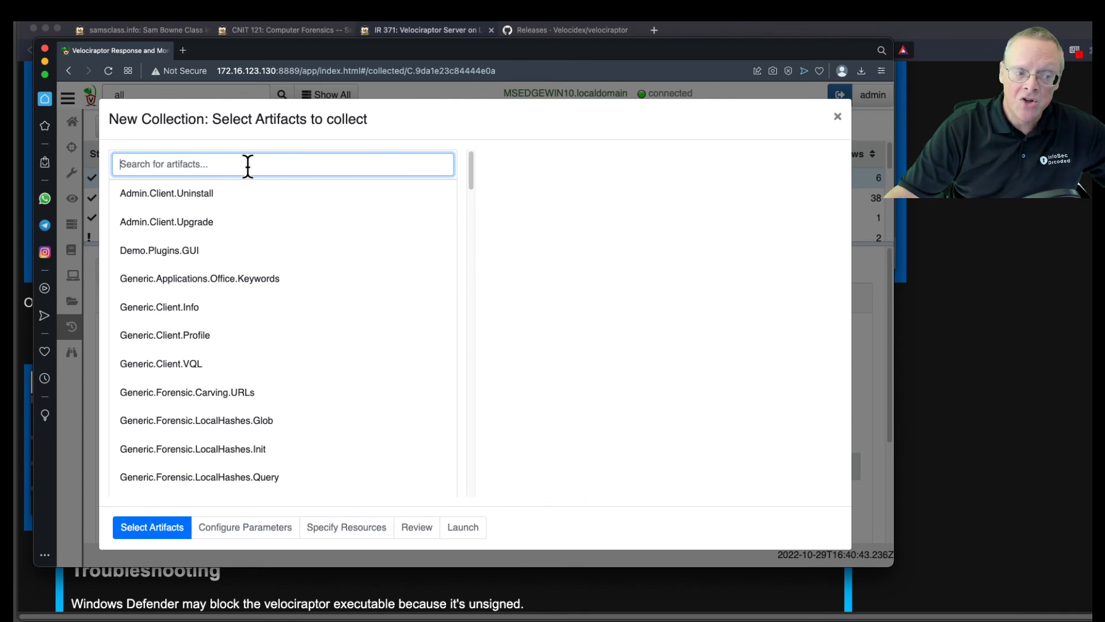
{"action": "left_click", "coordinate": [248, 167]}
{"action": "type", "text": "n"}
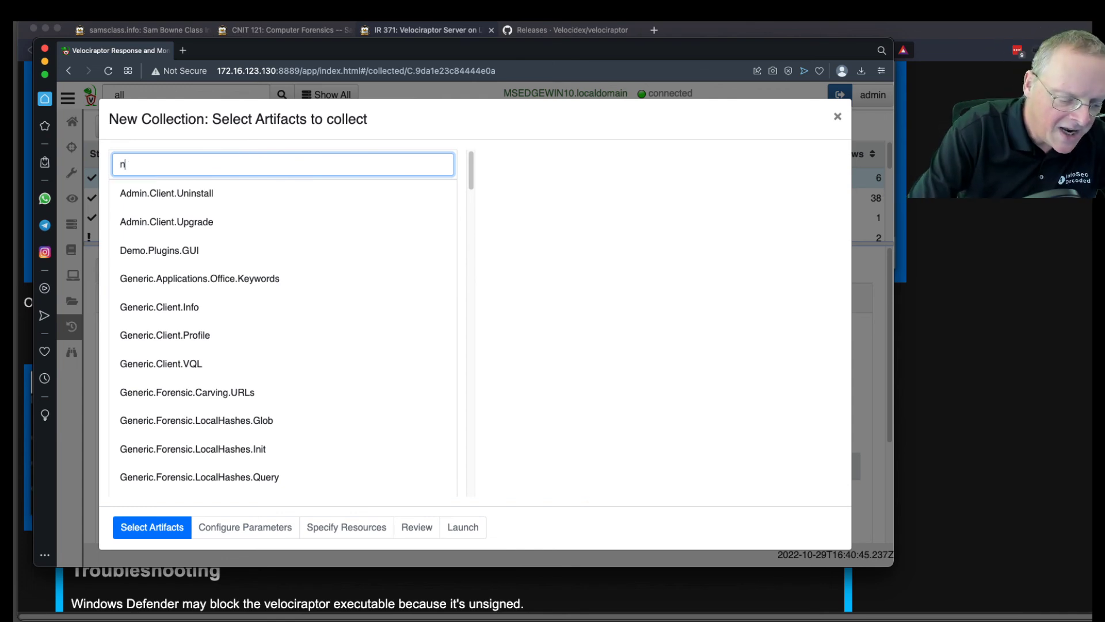
{"action": "type", "text": "etstat"}
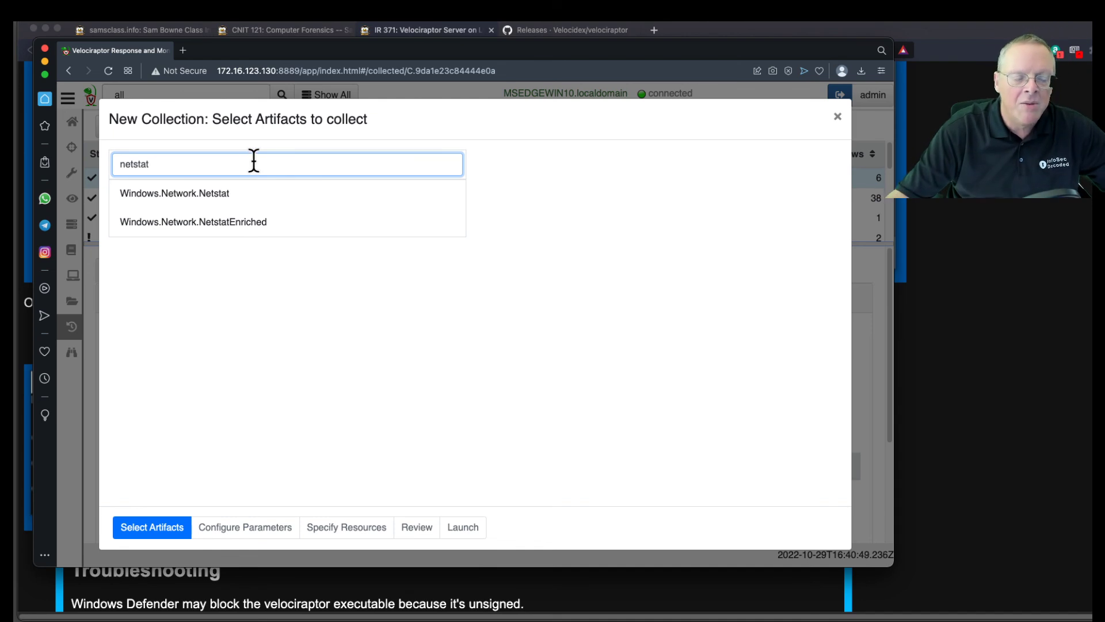
{"action": "left_click", "coordinate": [265, 191]}
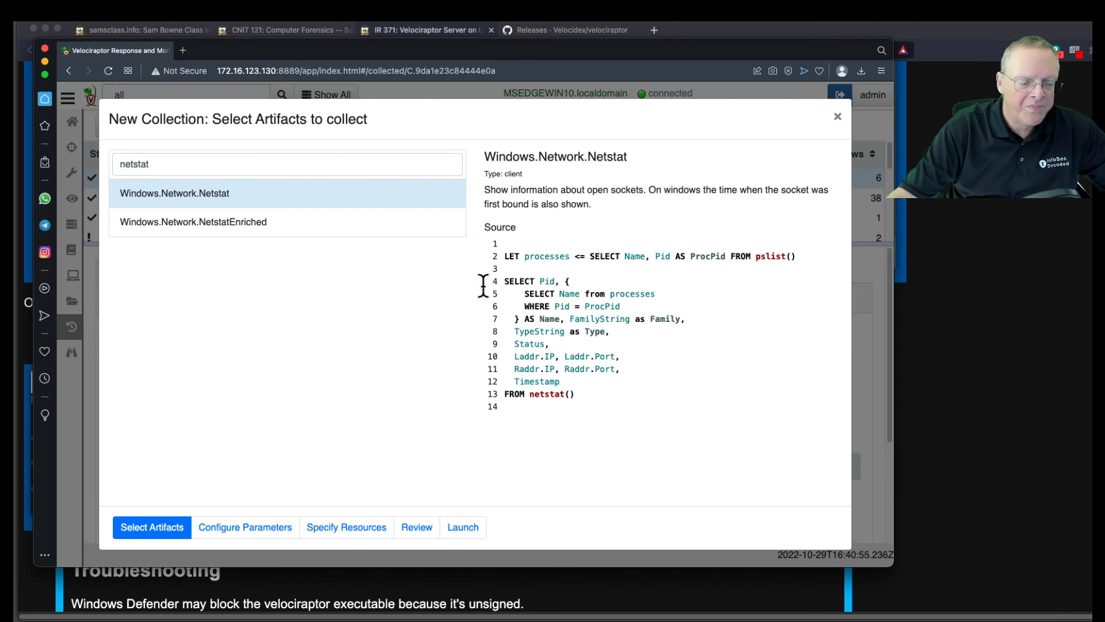
{"action": "left_click", "coordinate": [240, 527]}
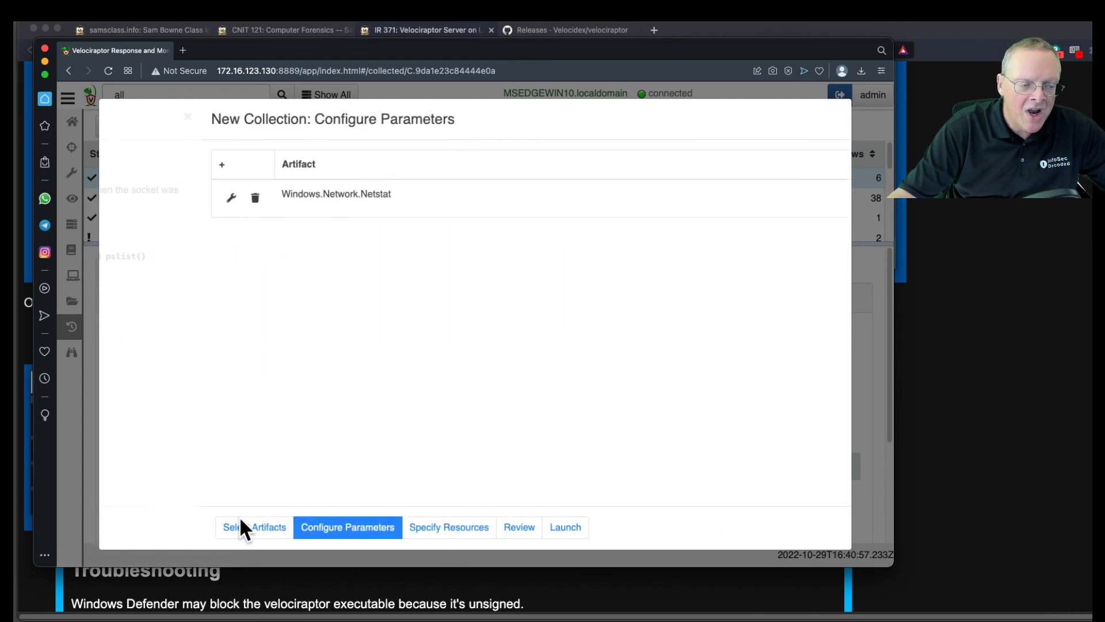
{"action": "left_click", "coordinate": [122, 199]}
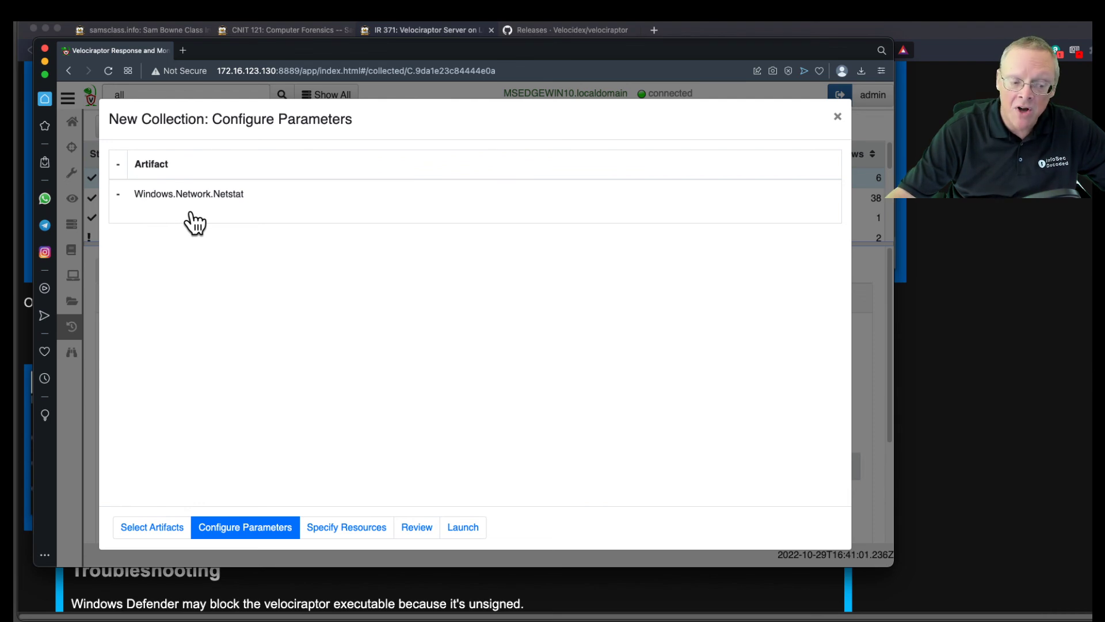
{"action": "left_click", "coordinate": [461, 530]}
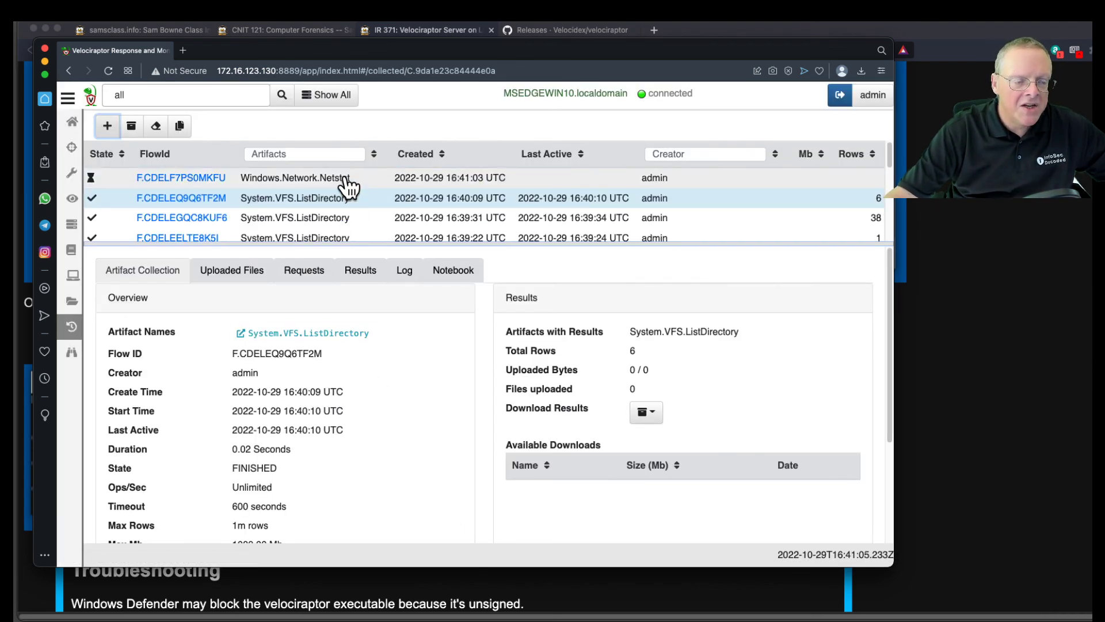
Open the finished Netstat flow, check its log, then view its 47-row results table.
{"action": "left_click", "coordinate": [347, 181]}
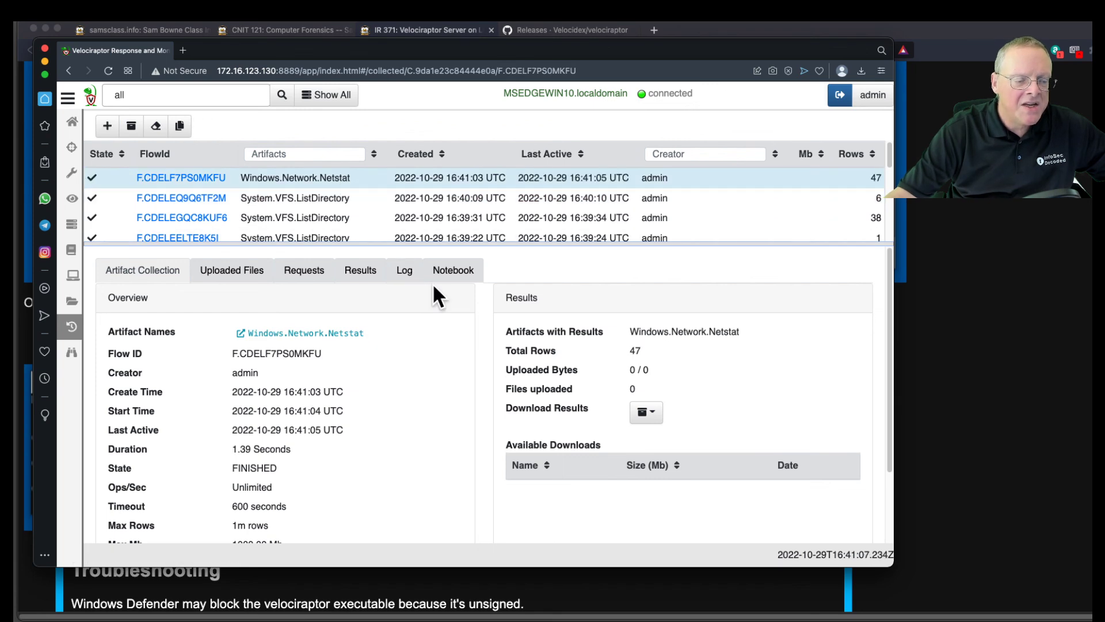
{"action": "left_click", "coordinate": [408, 277]}
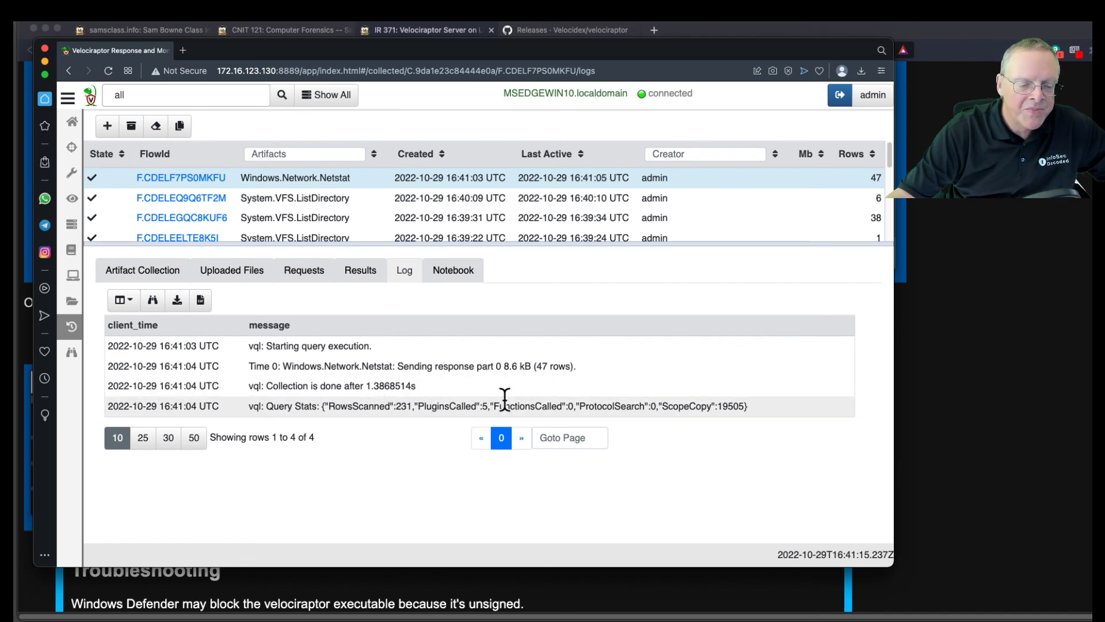
{"action": "left_click", "coordinate": [367, 271]}
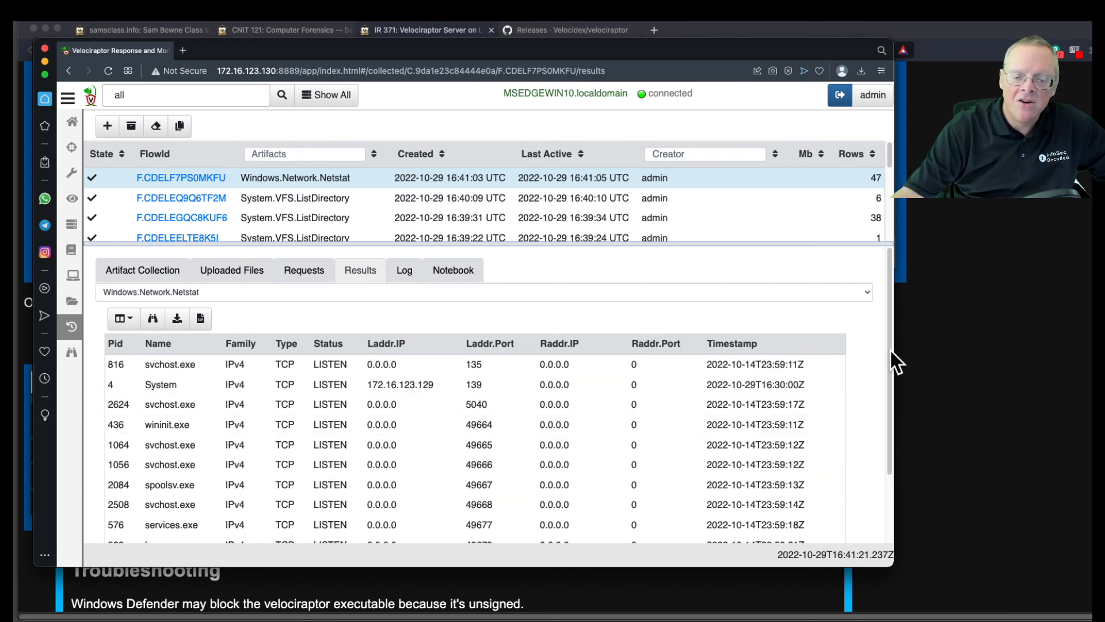
Show 50 results per page and highlight the Velociraptor.exe (PID 9440) connection to 172.16.123.130:8000.
{"action": "left_click_drag", "start_coordinate": [890, 366], "coordinate": [890, 433]}
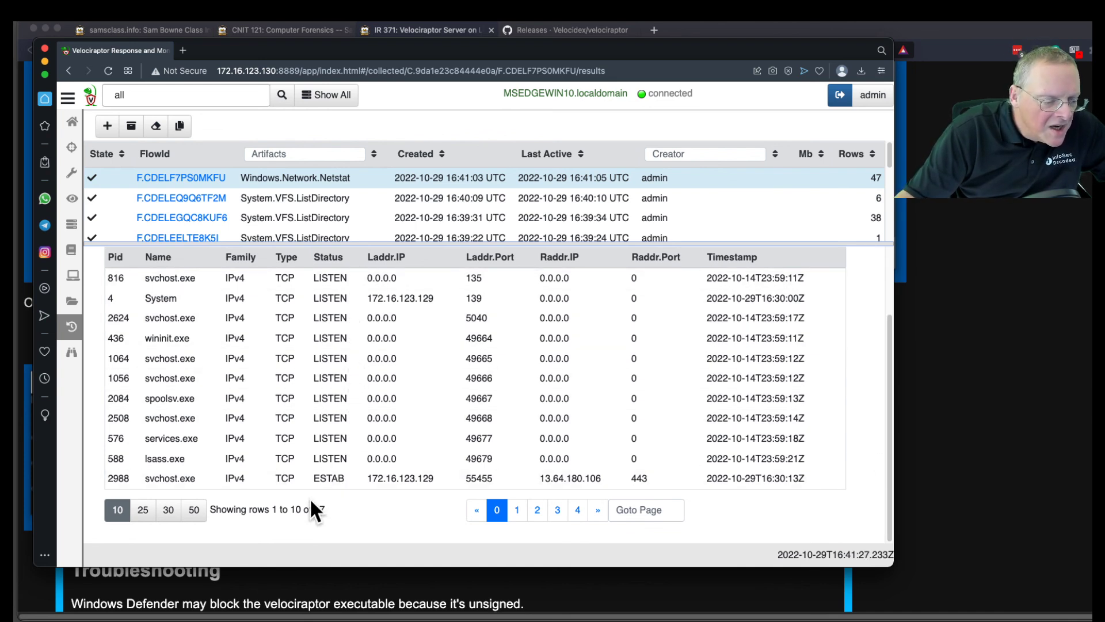
{"action": "left_click", "coordinate": [190, 511]}
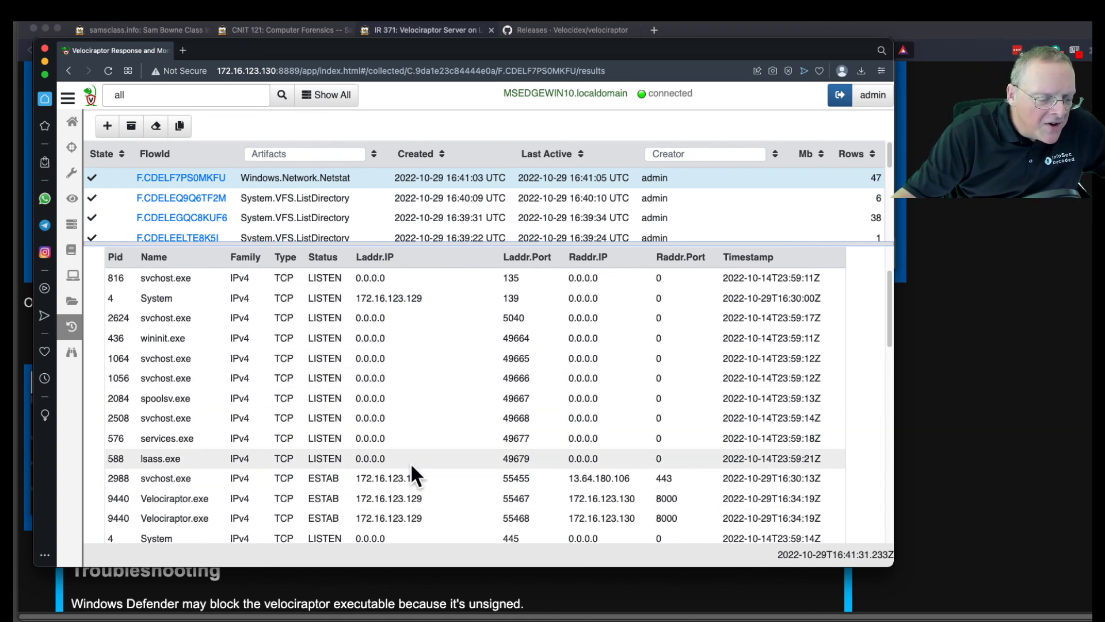
{"action": "left_click_drag", "start_coordinate": [886, 316], "coordinate": [893, 279]}
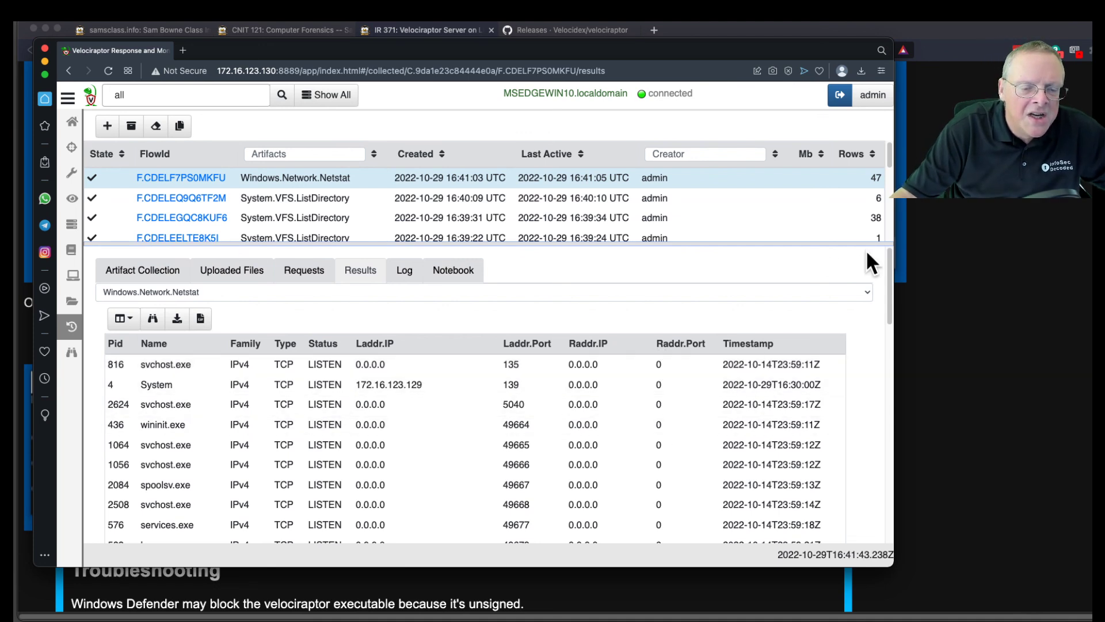
{"action": "left_click_drag", "start_coordinate": [888, 295], "coordinate": [892, 344]}
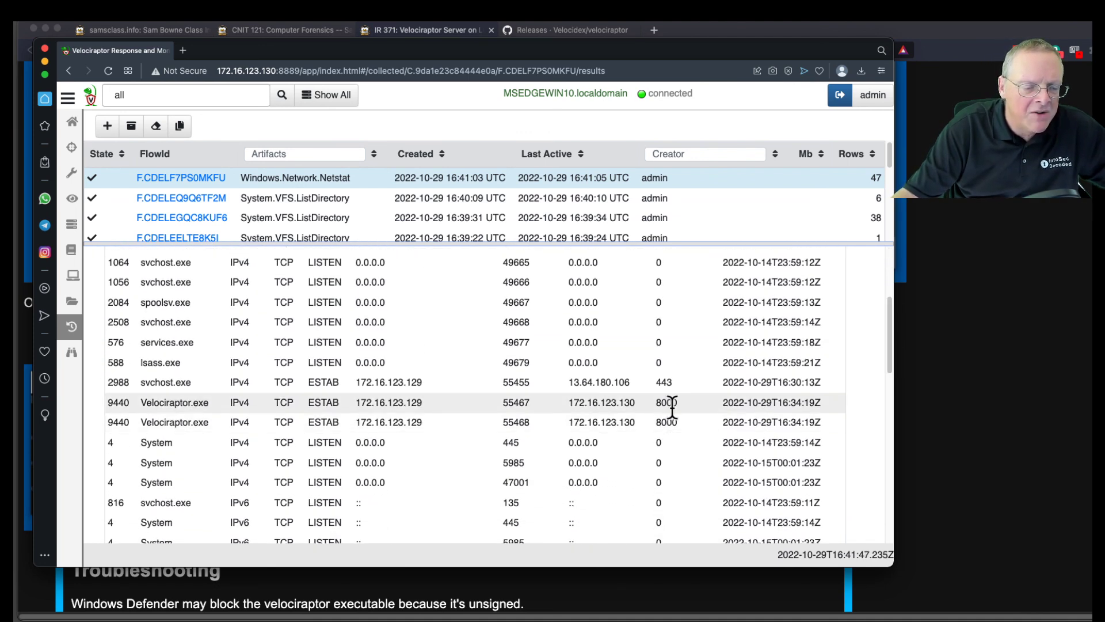
{"action": "left_click_drag", "start_coordinate": [679, 403], "coordinate": [114, 395]}
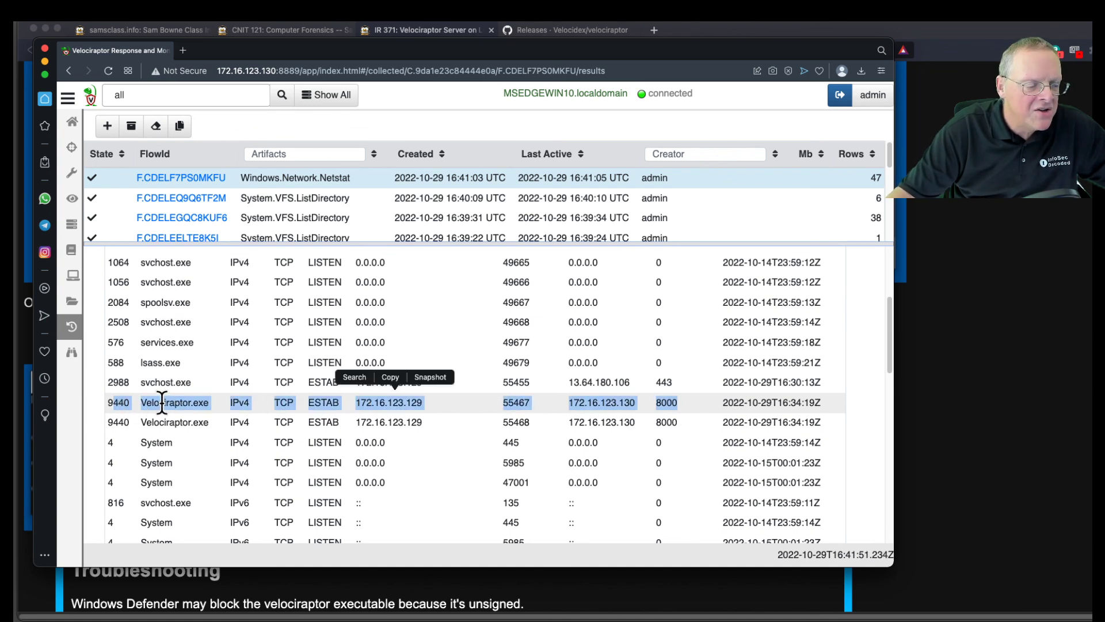